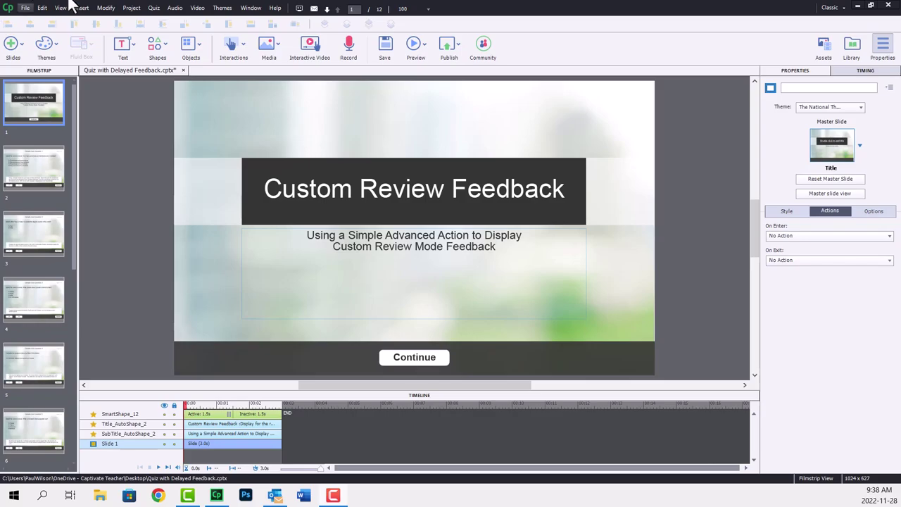
- Inspect the feedback caption on slide 2 and the common quiz properties of question slides 2 to 11
left_click(62, 186)
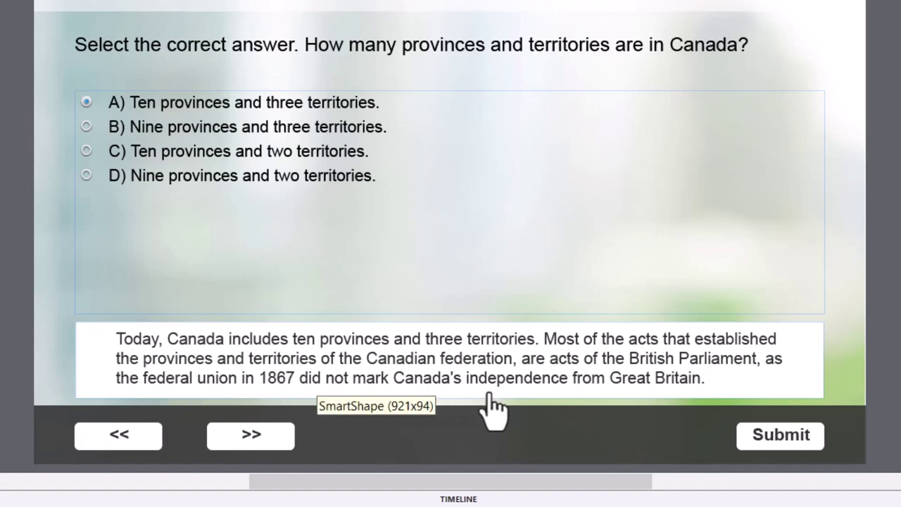
left_click(642, 351)
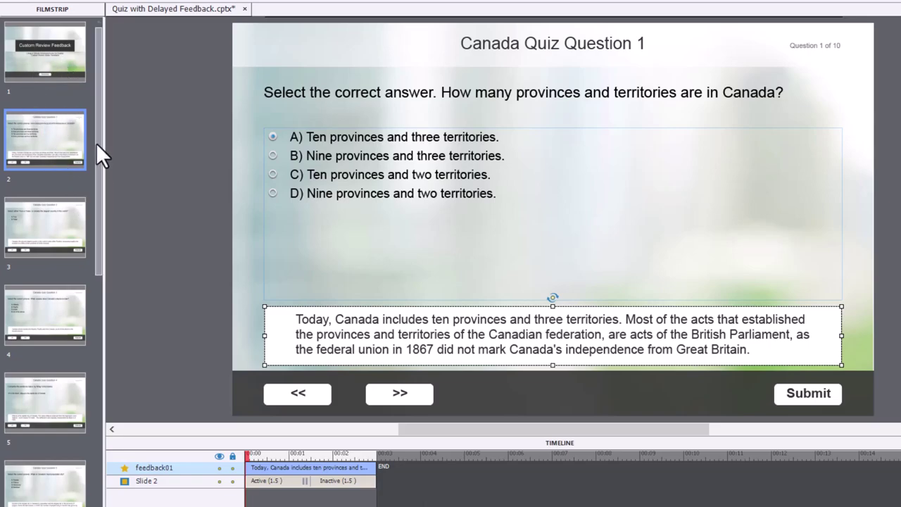
left_click_drag(96, 151, 98, 440)
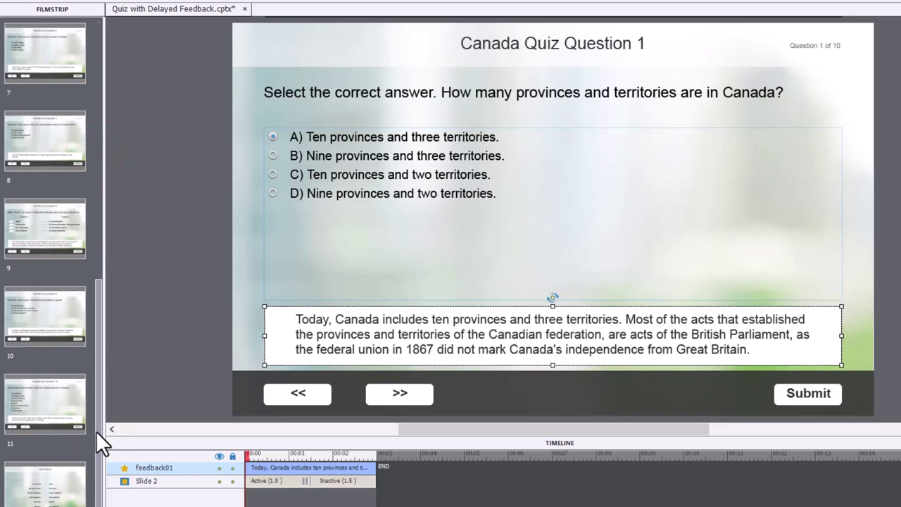
left_click(41, 403, "shift")
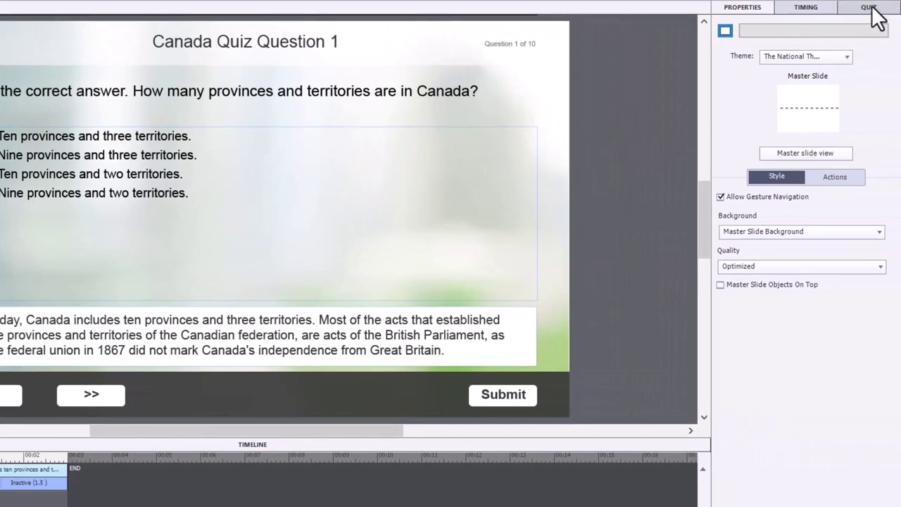
left_click(872, 8)
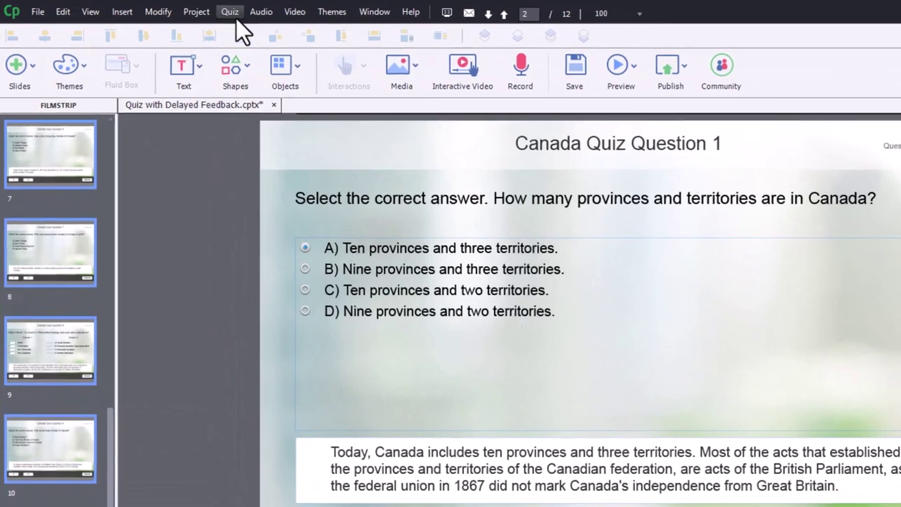
- Review the quiz preferences, covering the general quiz settings, the question review messages and the pass or fail options
left_click(236, 15)
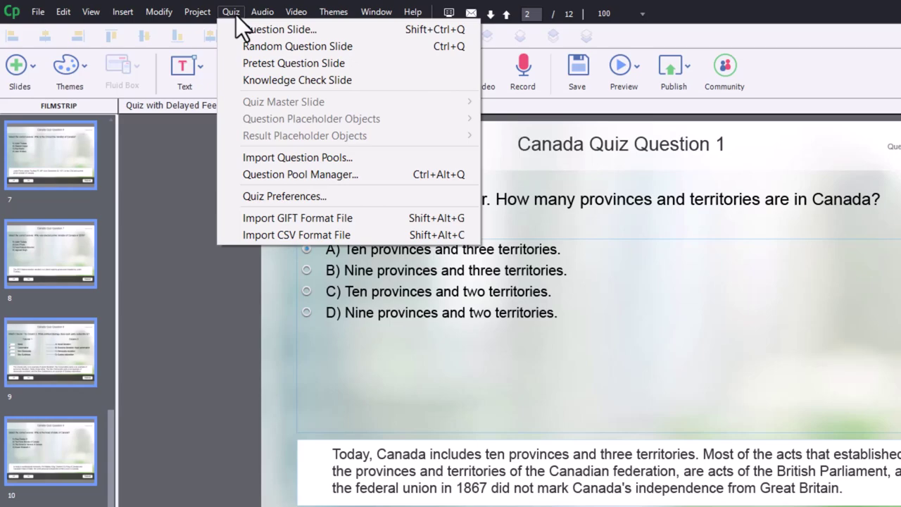
left_click(263, 196)
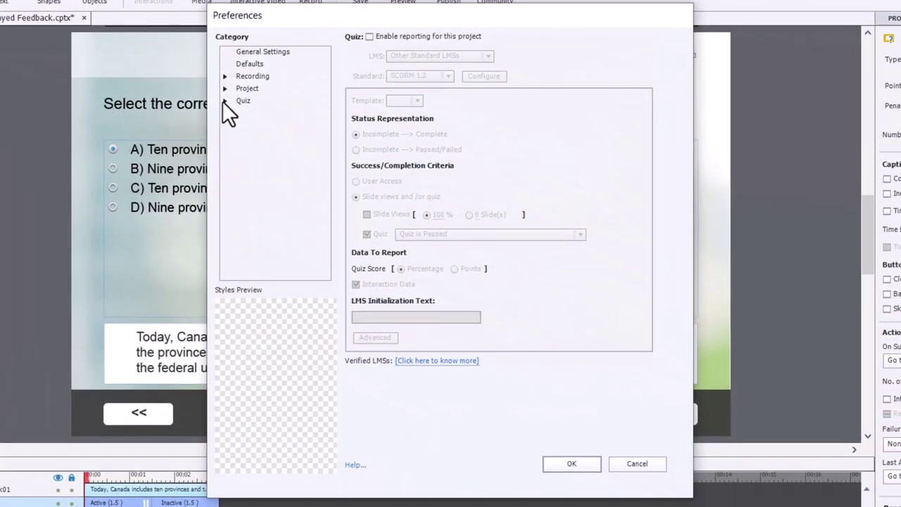
left_click(222, 100)
left_click(264, 125)
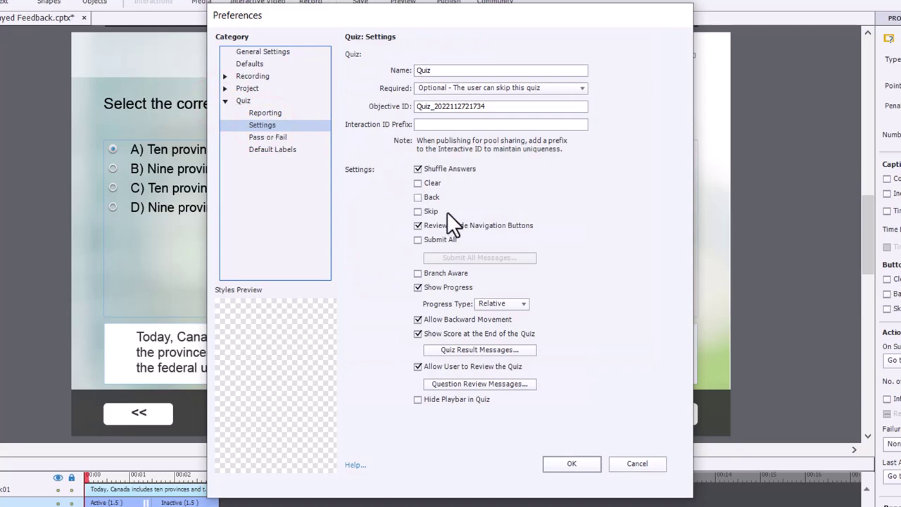
left_click(512, 384)
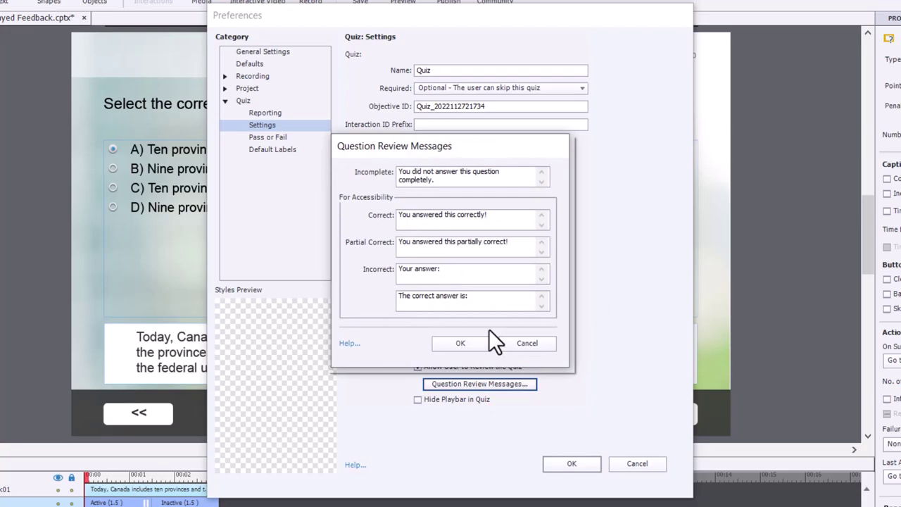
left_click(539, 347)
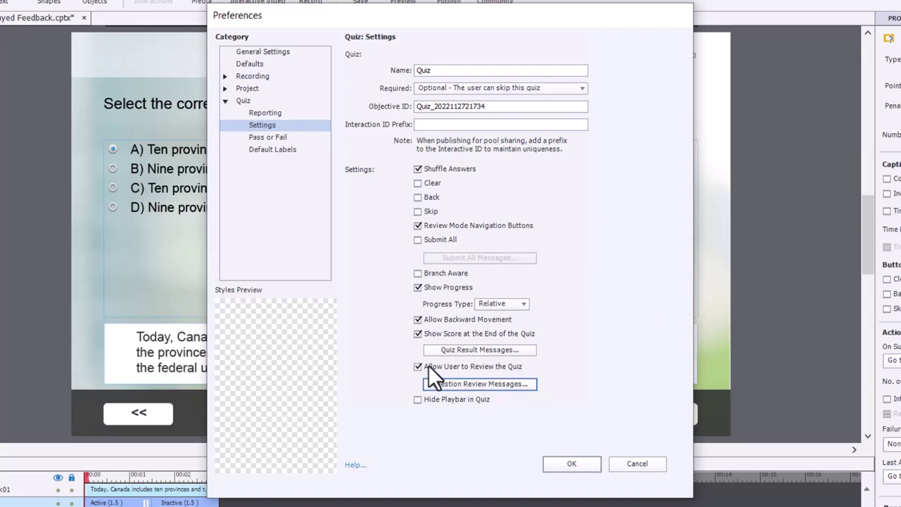
left_click(274, 138)
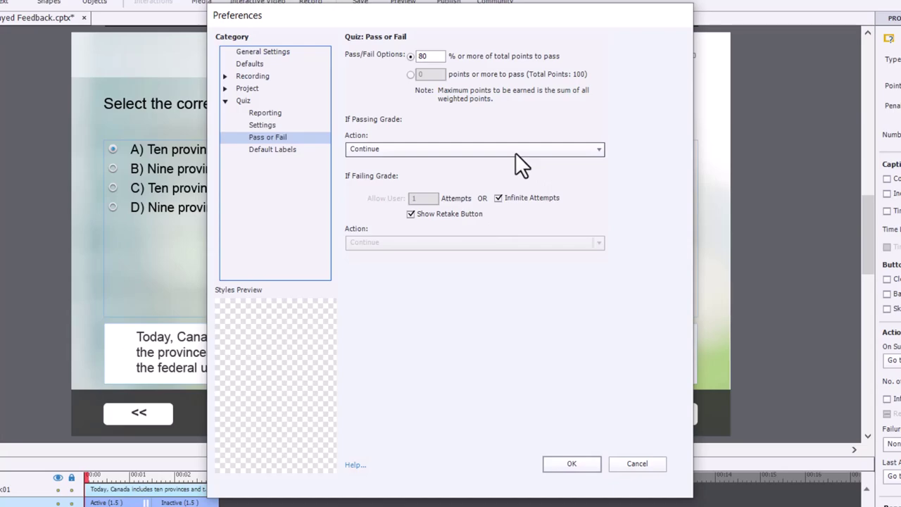
left_click(582, 465)
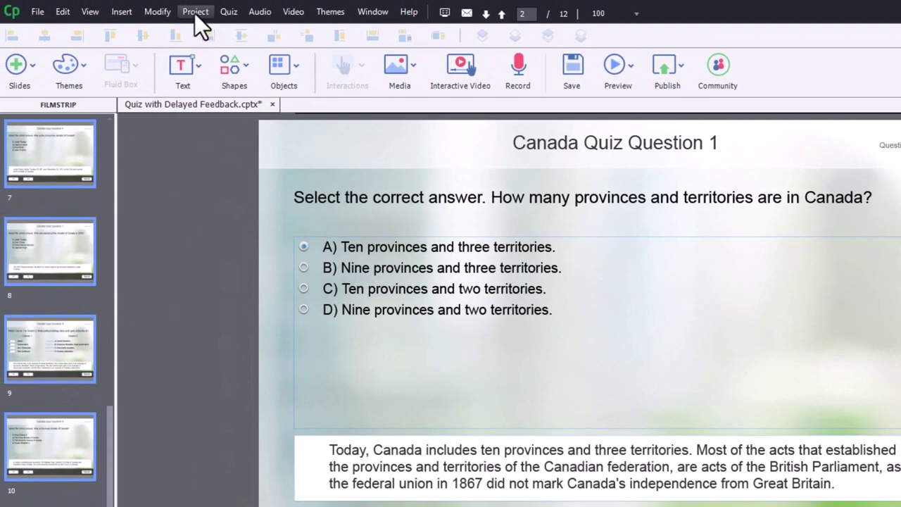
- Create a blank advanced action named DisplayCustomCaption and make its first tab conditional
left_click(194, 13)
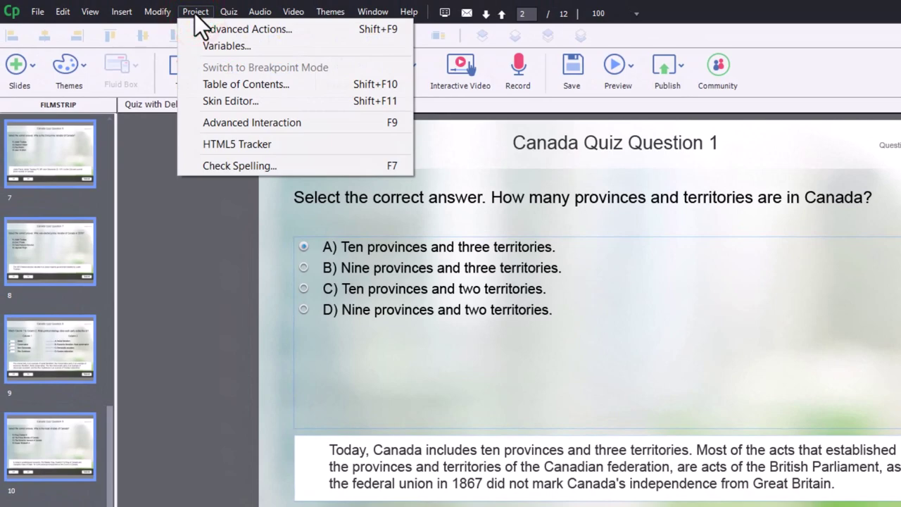
left_click(205, 30)
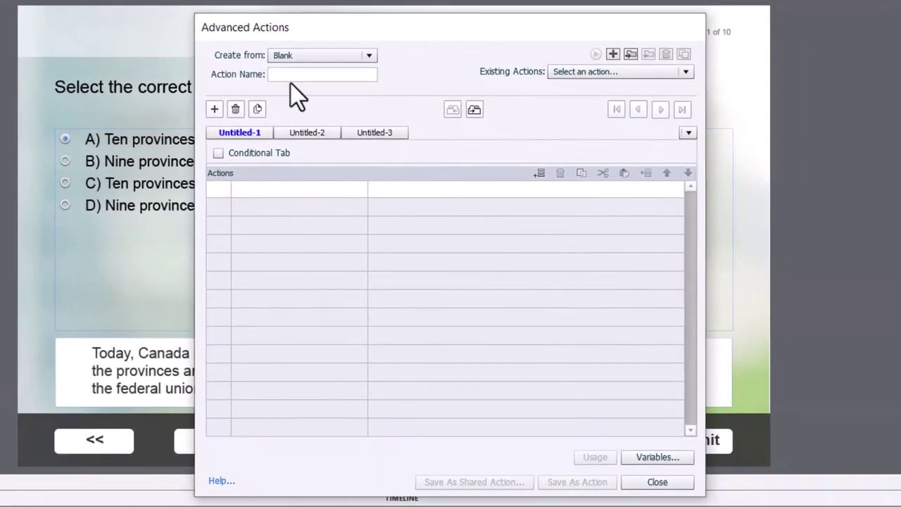
left_click(366, 113)
type("DisplayC")
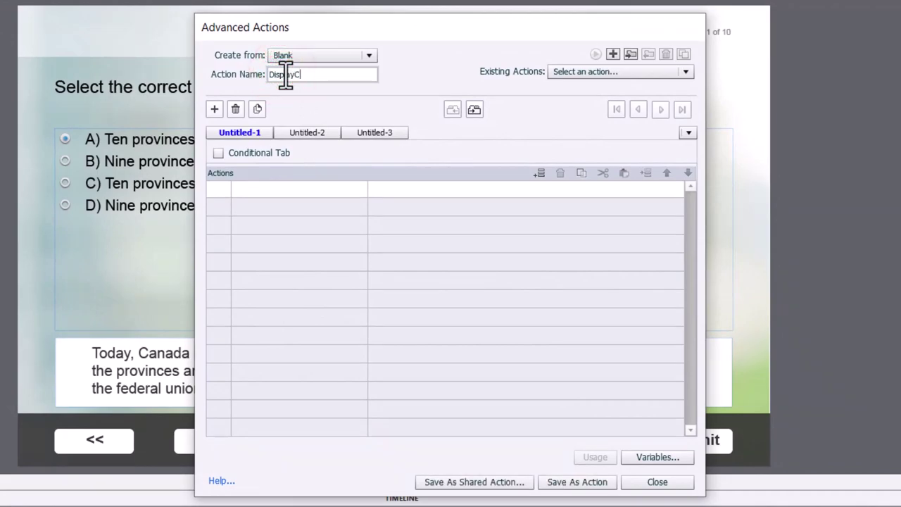
type("ustomCaption")
left_click(217, 154)
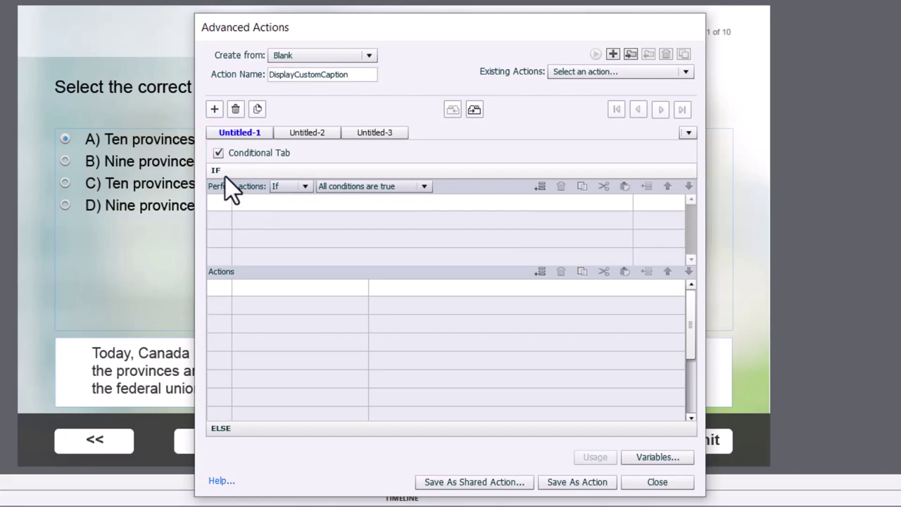
- Define the IF condition so that the variable cpInReviewMode is equal to the literal 1
left_click(261, 204)
left_click(260, 203)
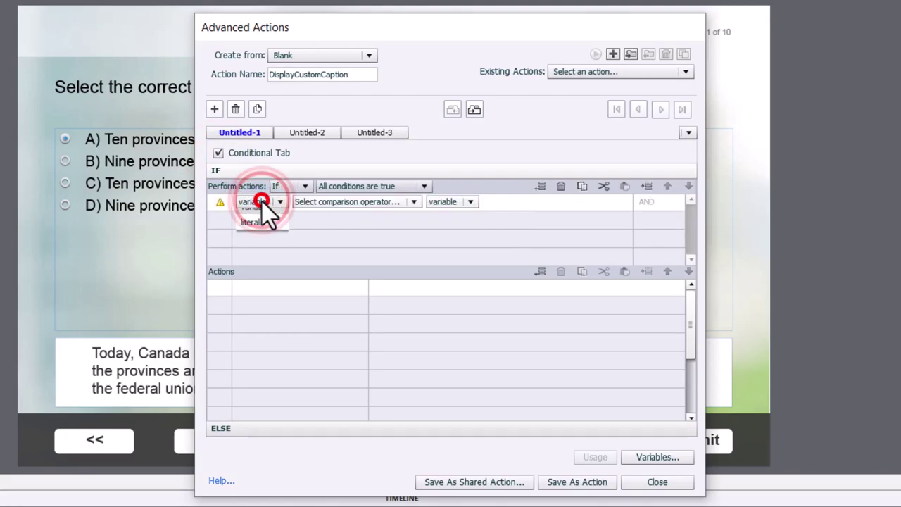
left_click(264, 209)
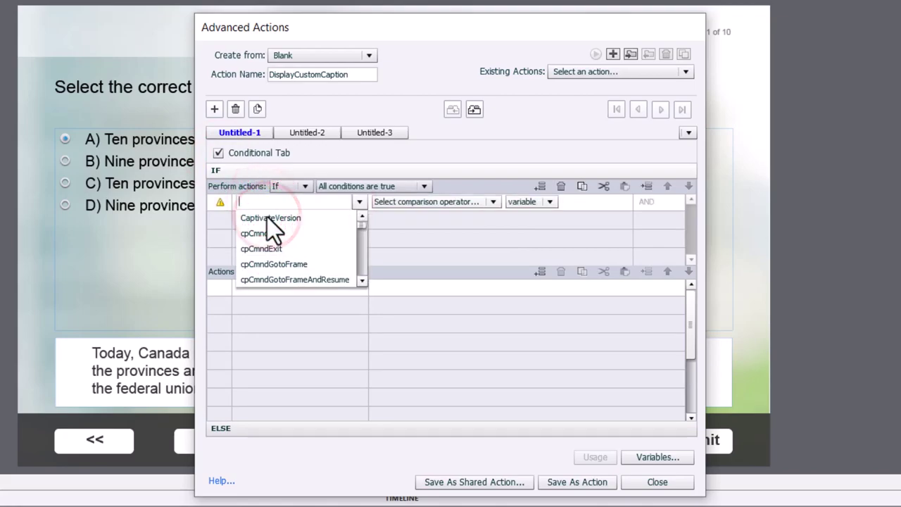
type("rev")
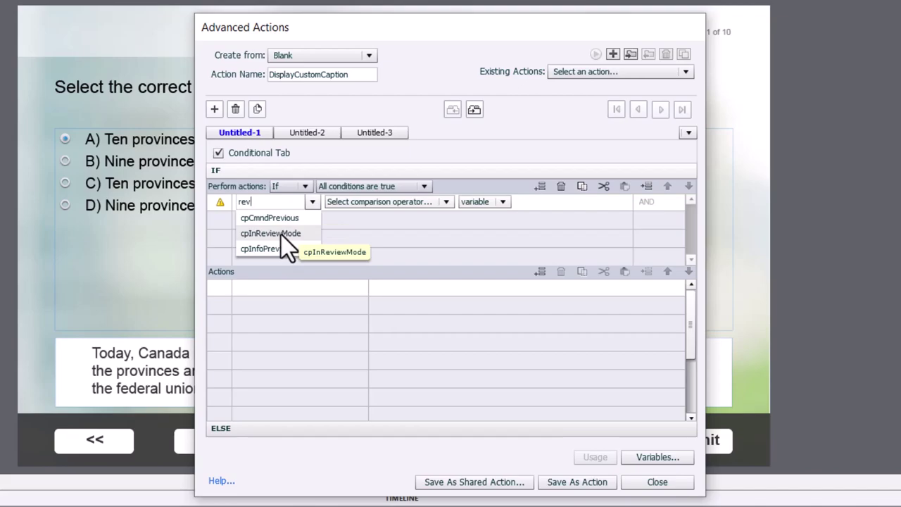
left_click(285, 234)
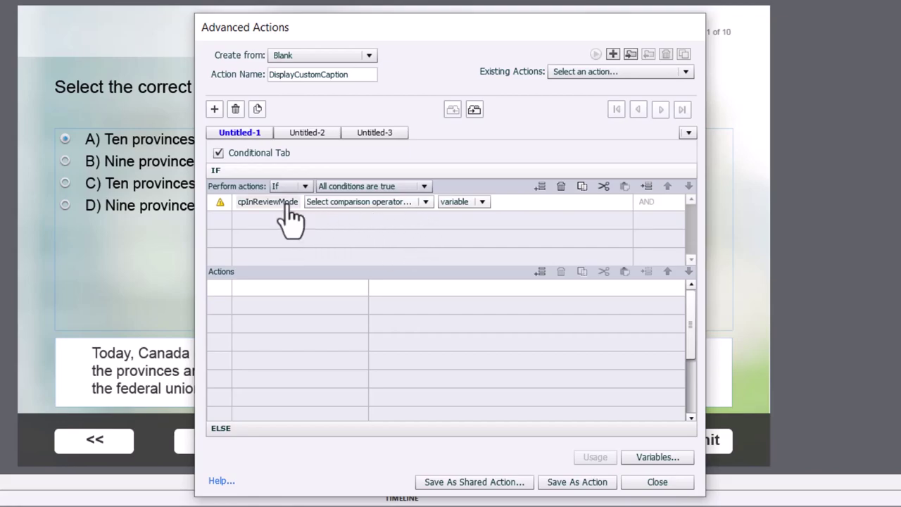
left_click(245, 204)
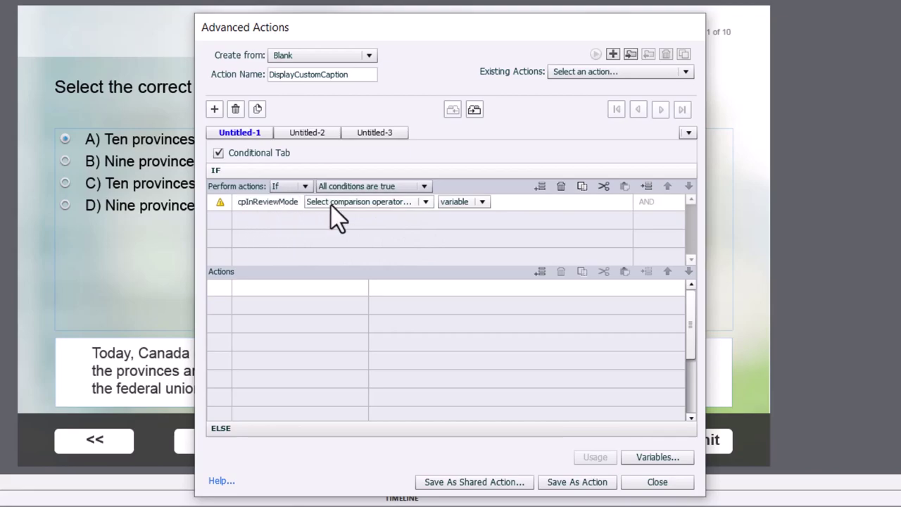
left_click(352, 202)
left_click(358, 217)
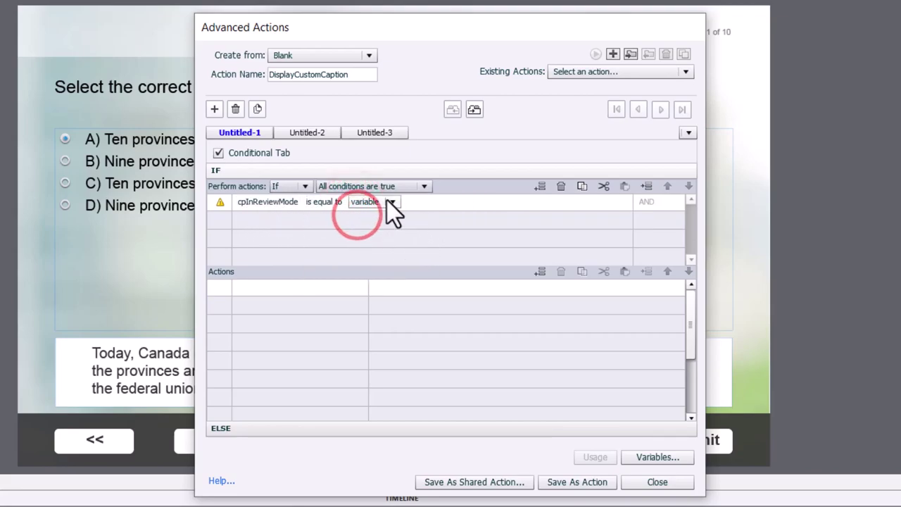
left_click(389, 202)
left_click(386, 232)
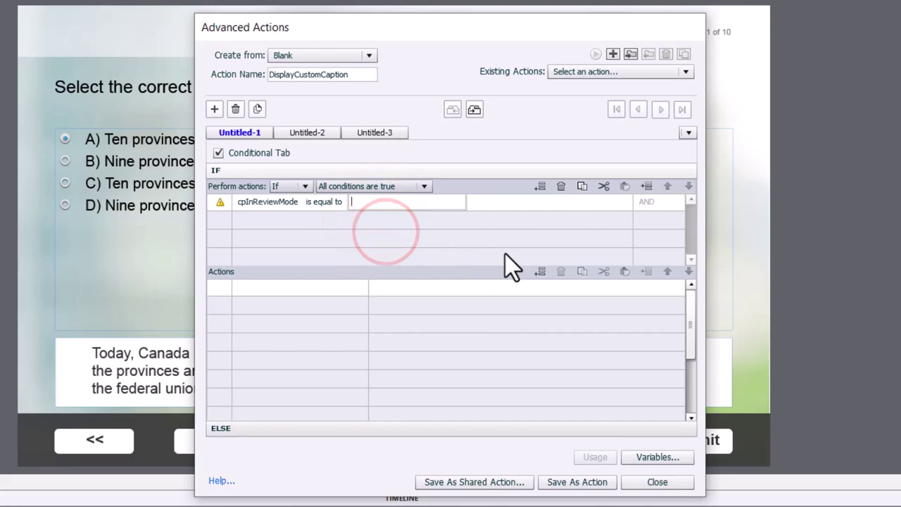
type("1")
key("Return")
- Add a Show action for feedback01 to the IF branch
left_click(255, 289)
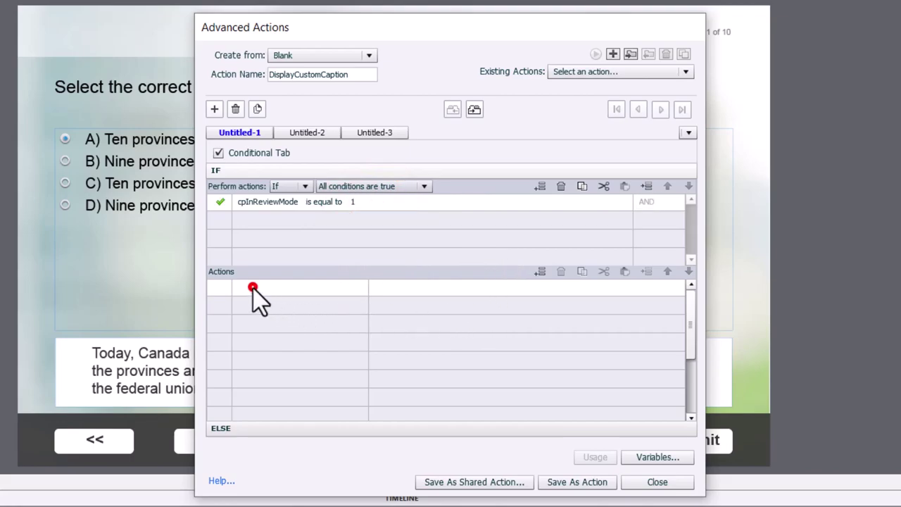
type("sh")
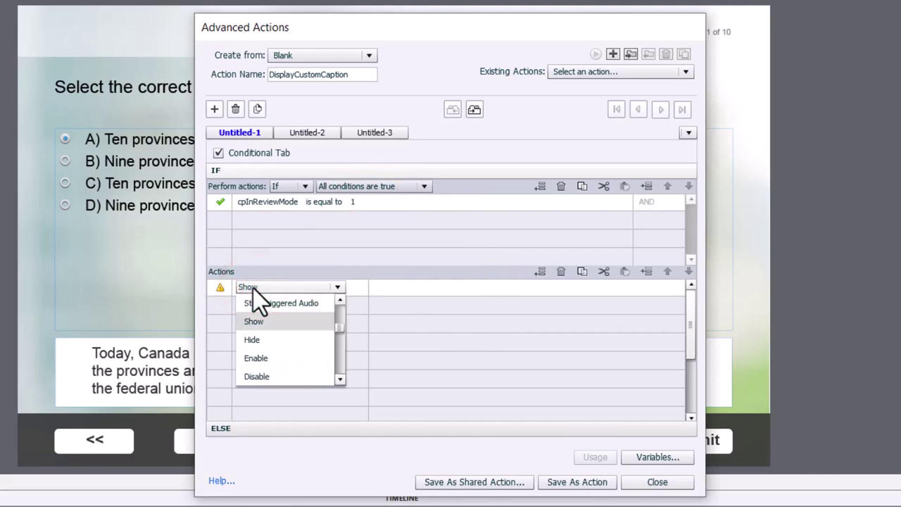
left_click(257, 320)
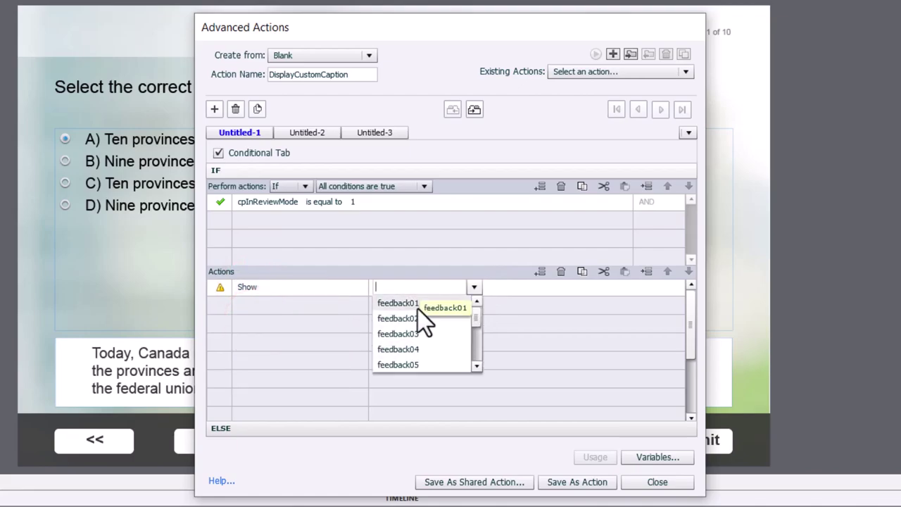
left_click(415, 306)
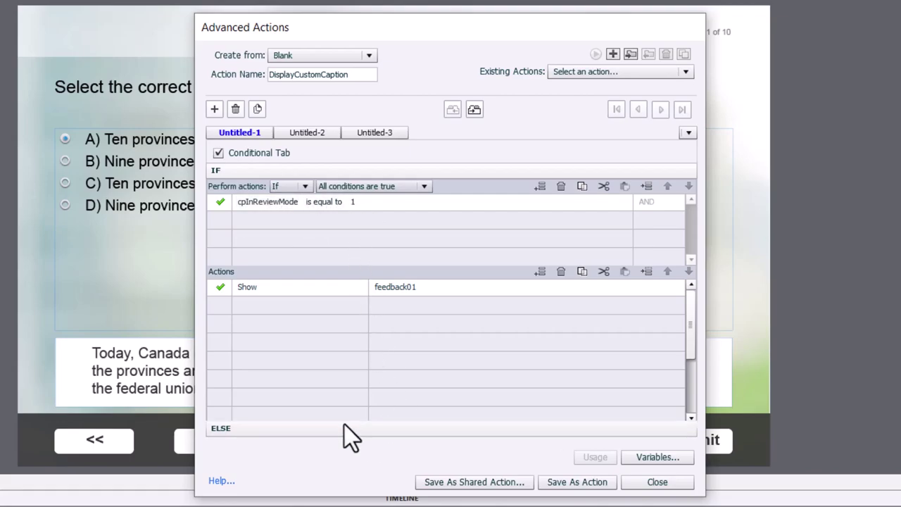
- Add a Hide action for feedback01 to the ELSE branch and check both branches
left_click(327, 427)
left_click(256, 215)
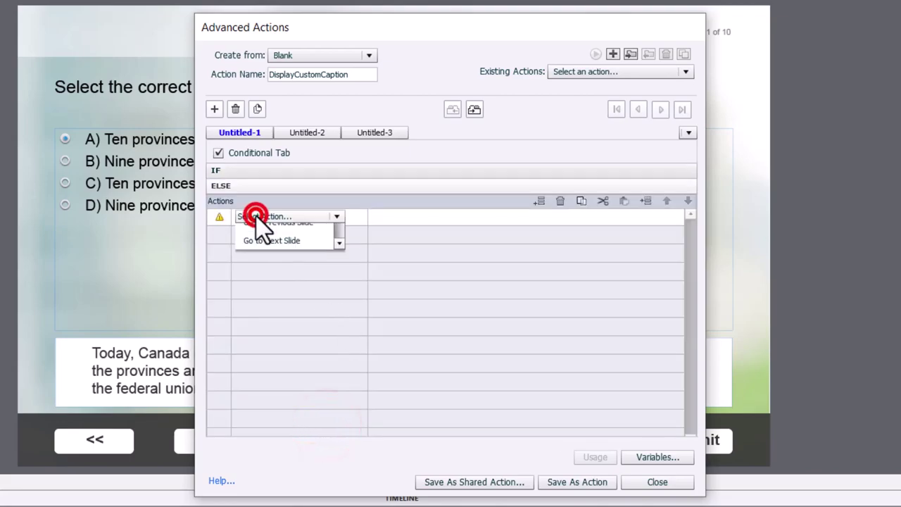
type("h")
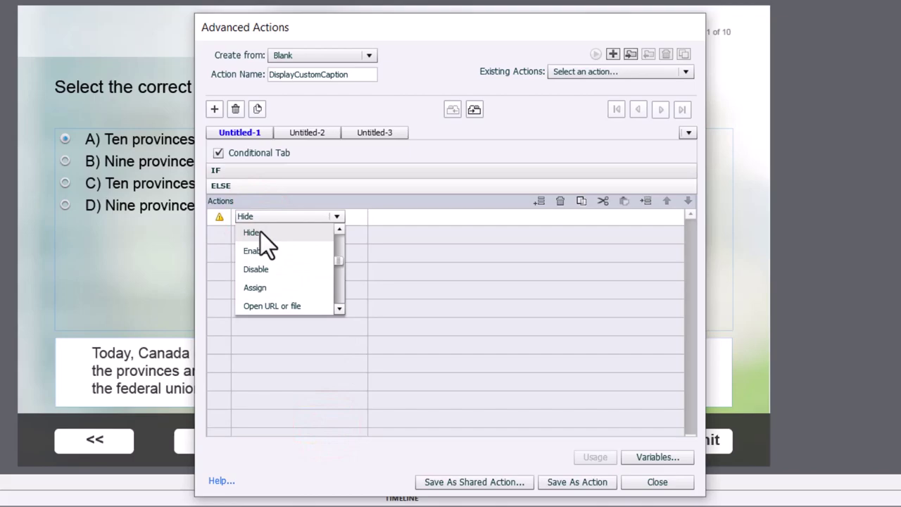
left_click(261, 233)
left_click(384, 231)
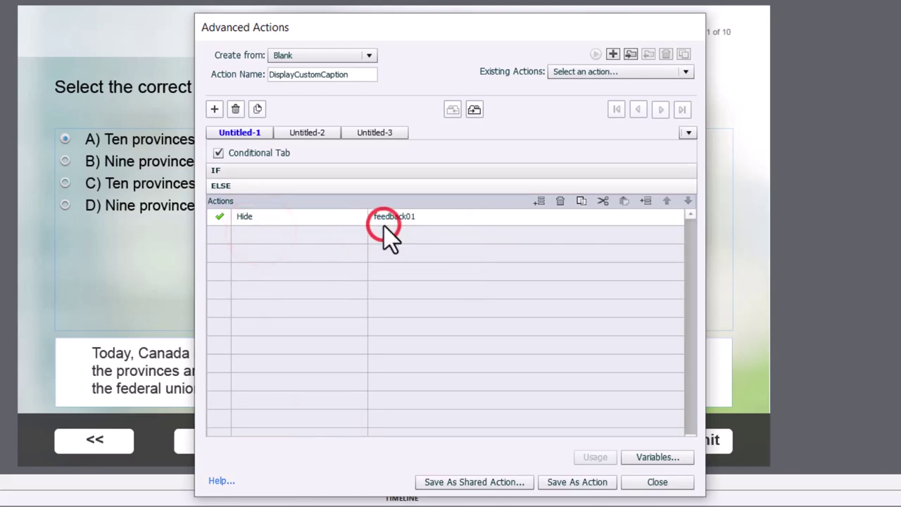
left_click(418, 175)
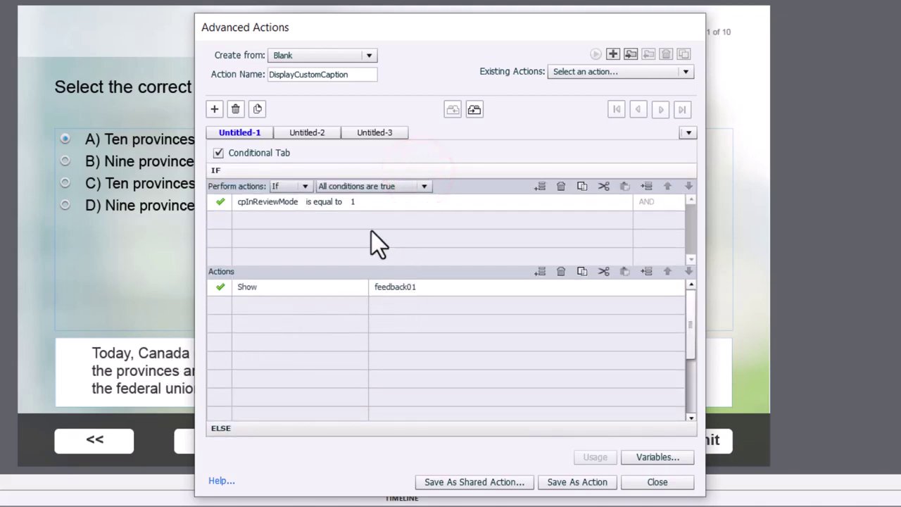
left_click(354, 430)
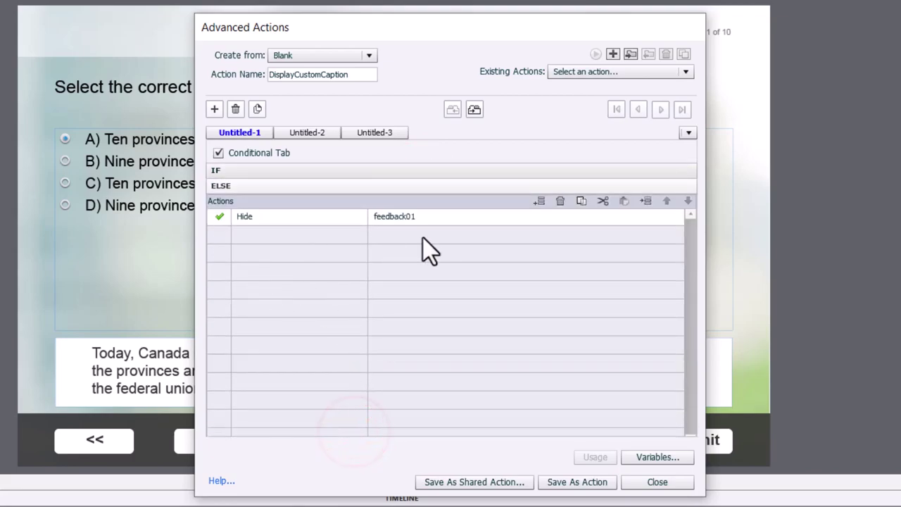
left_click(380, 170)
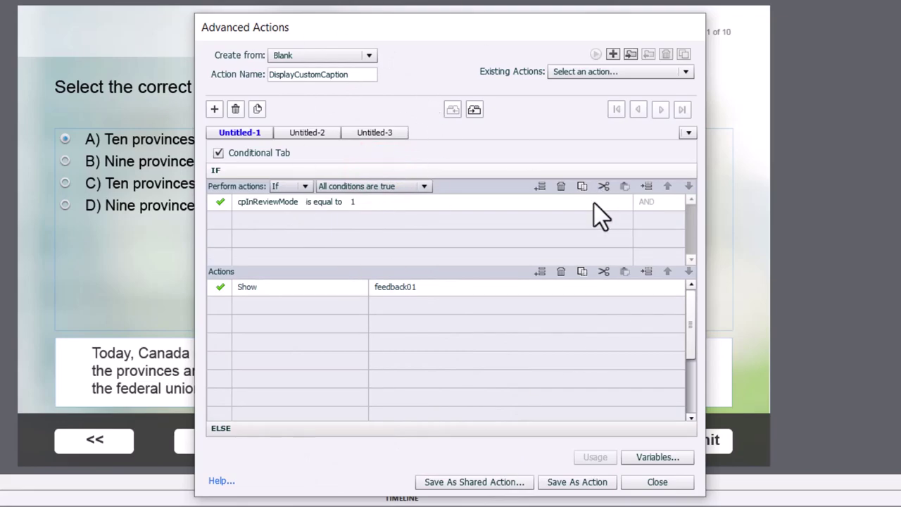
- Save DisplayCustomCaption as a shared action, describing its feedback01 parameter as "Caption you want to hide or show"
left_click(475, 484)
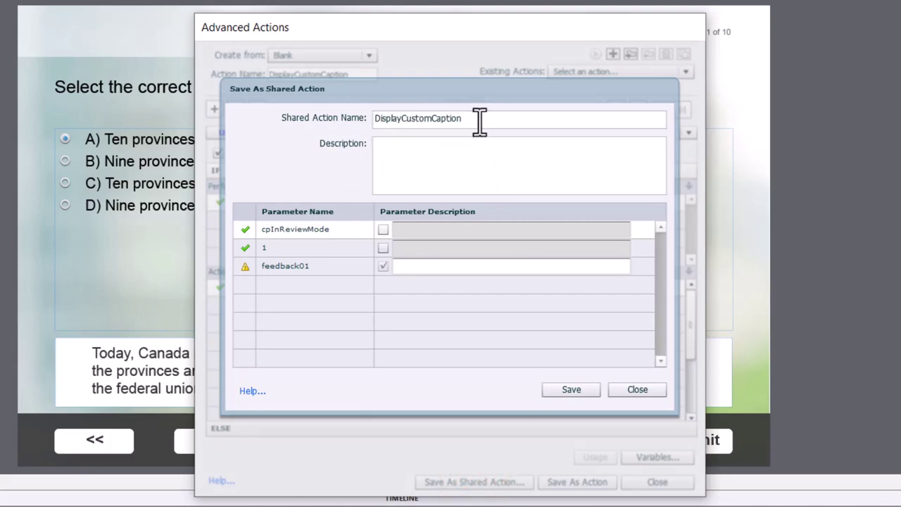
left_click(380, 145)
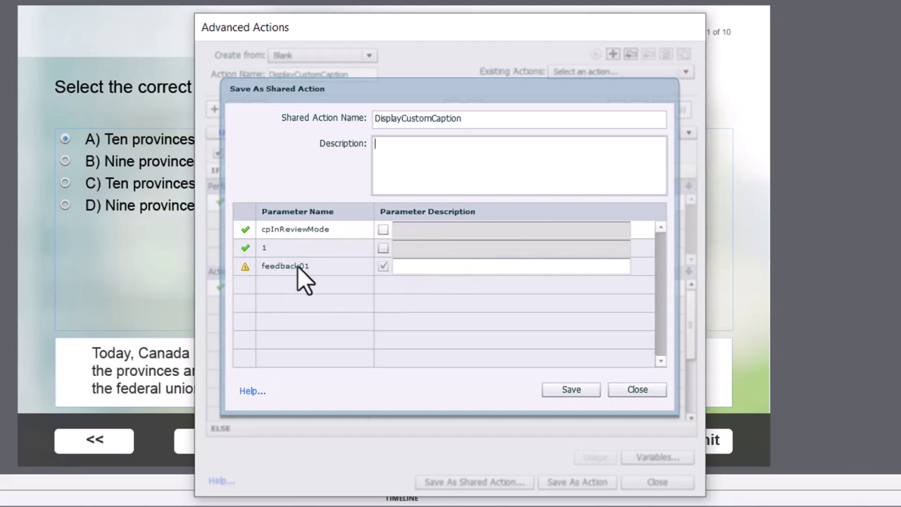
left_click(411, 267)
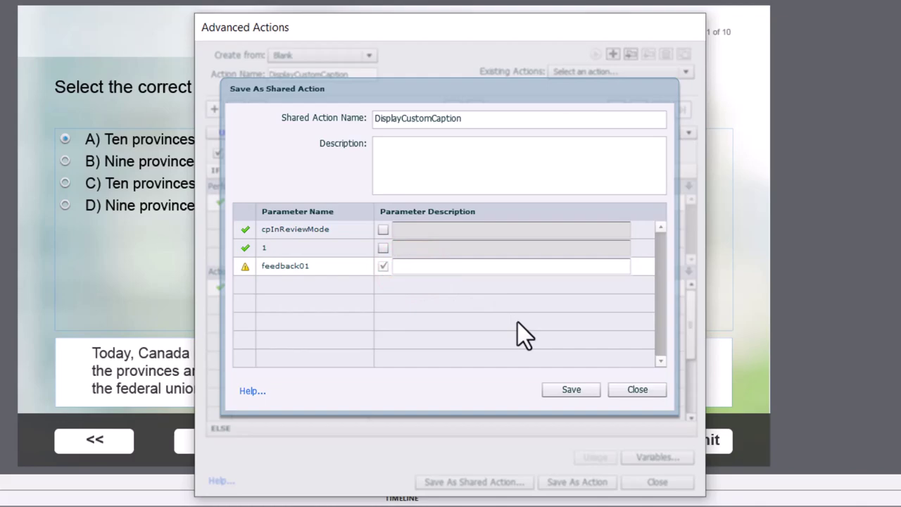
type("Caption you want to hide or show")
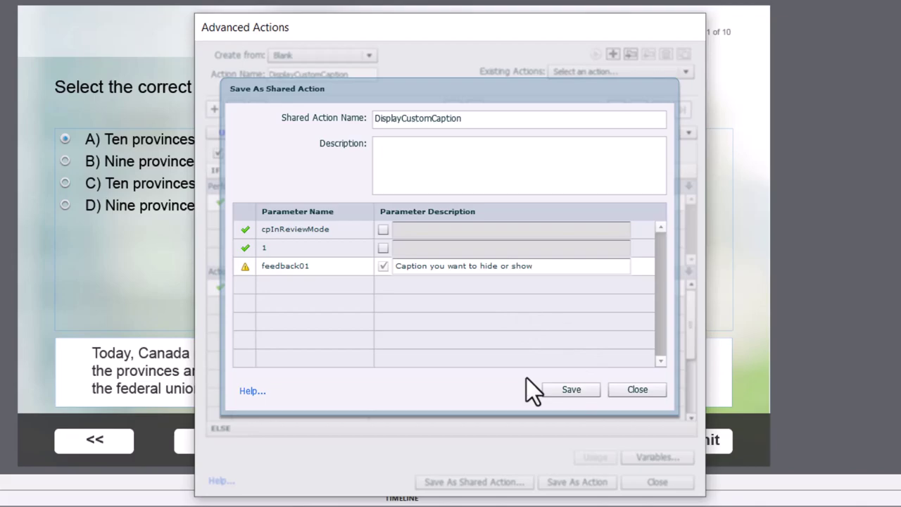
left_click(569, 394)
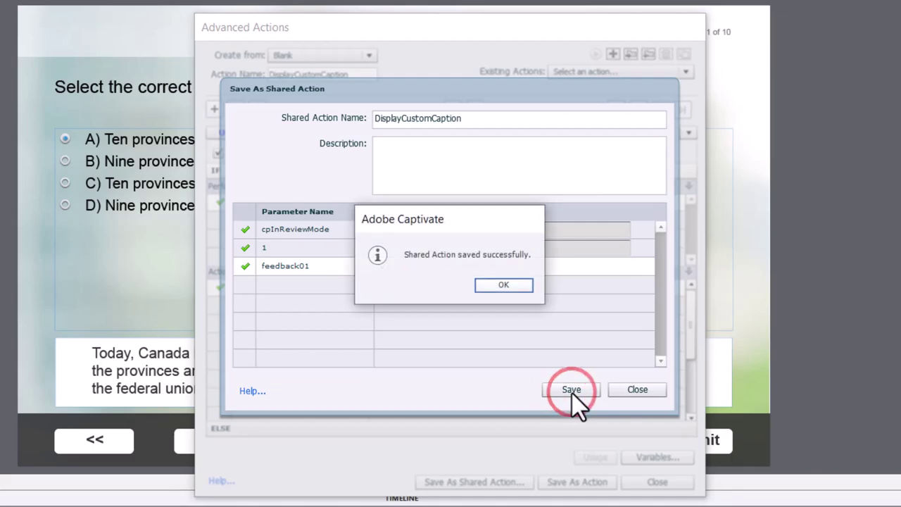
left_click(513, 286)
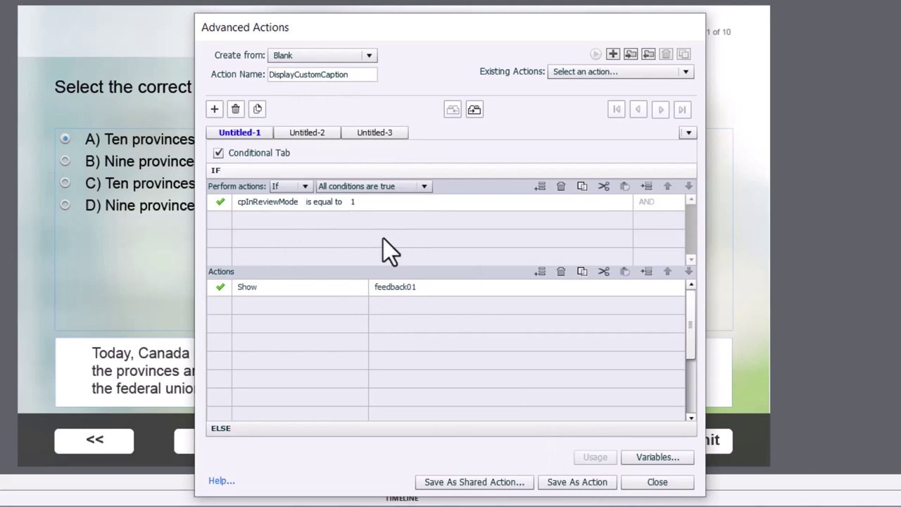
- Save DisplayCustomCaption as a regular advanced action too and leave the Advanced Actions dialog
left_click(585, 487)
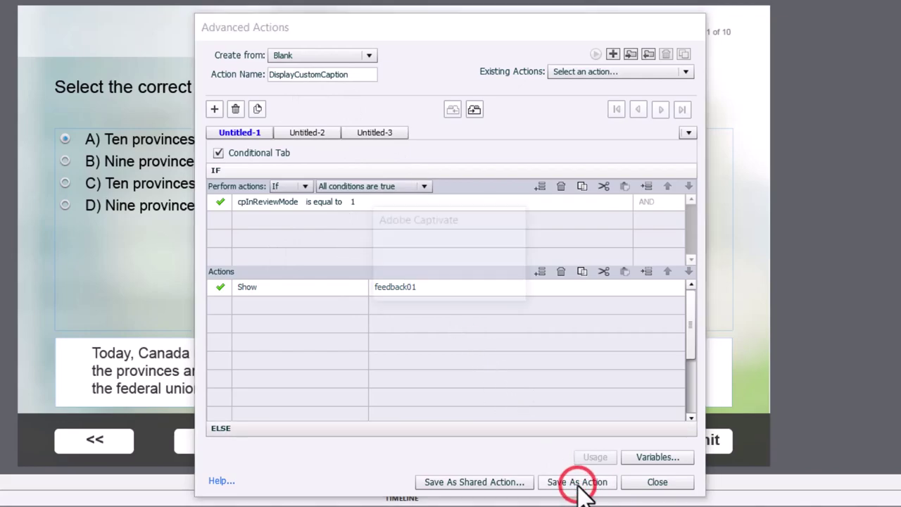
left_click(490, 285)
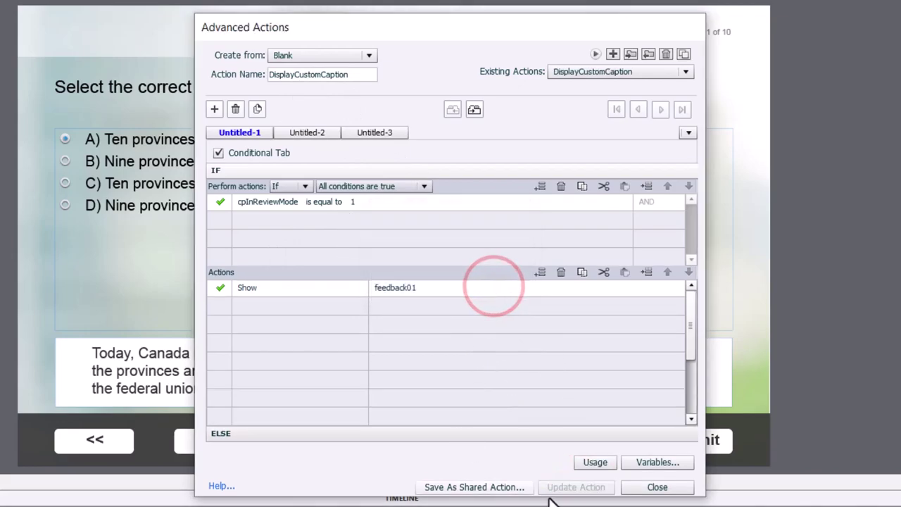
left_click(669, 488)
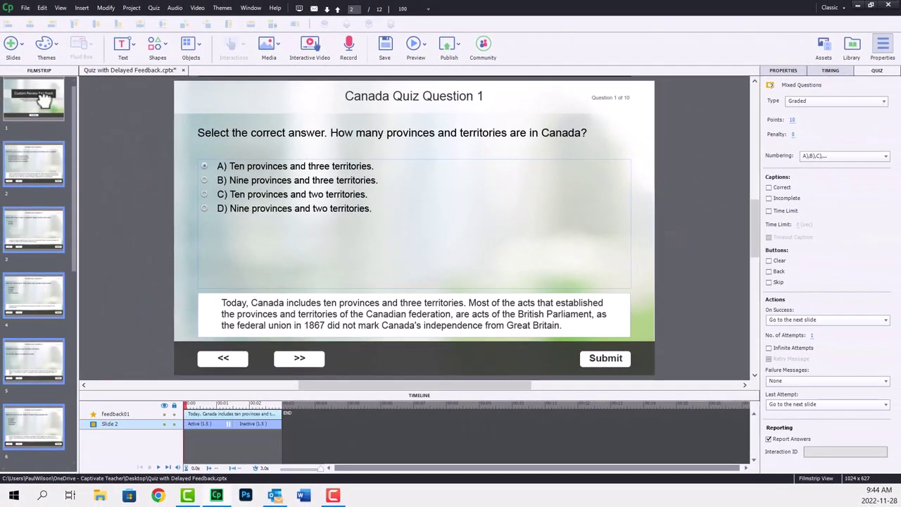
- Set only slide 2, Canada Quiz Question 1, to execute the shared action DisplayCustomCaption on enter
left_click(44, 100)
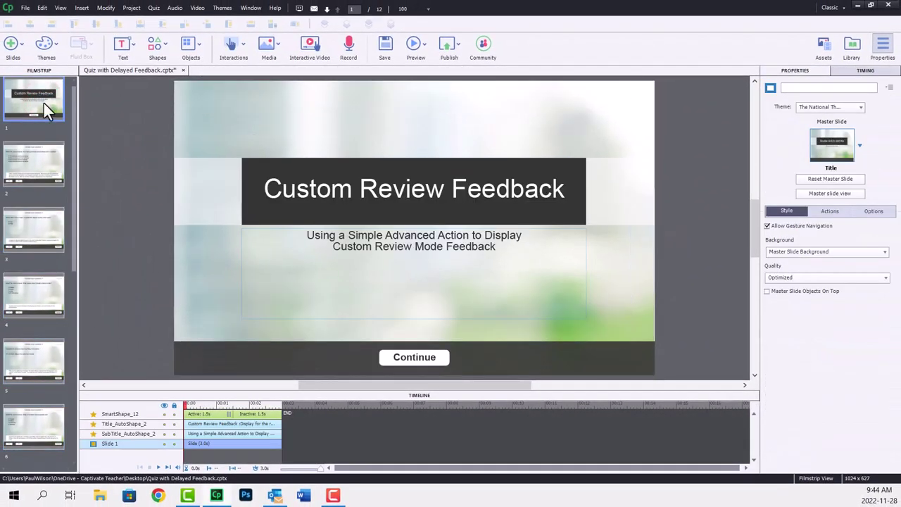
left_click(25, 152)
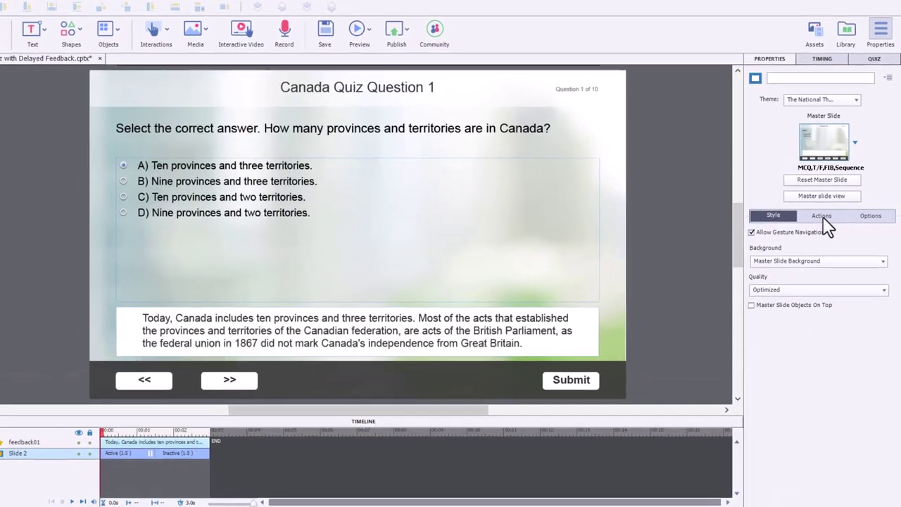
left_click(831, 211)
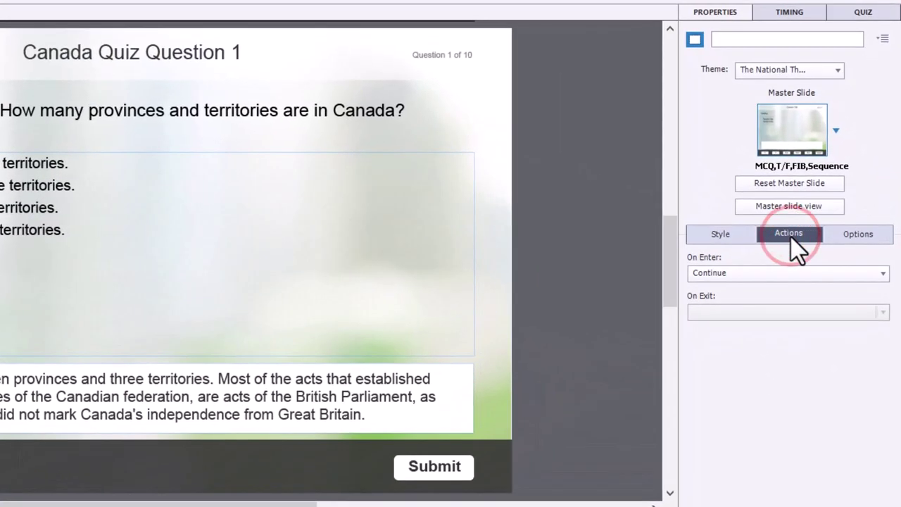
left_click(758, 273)
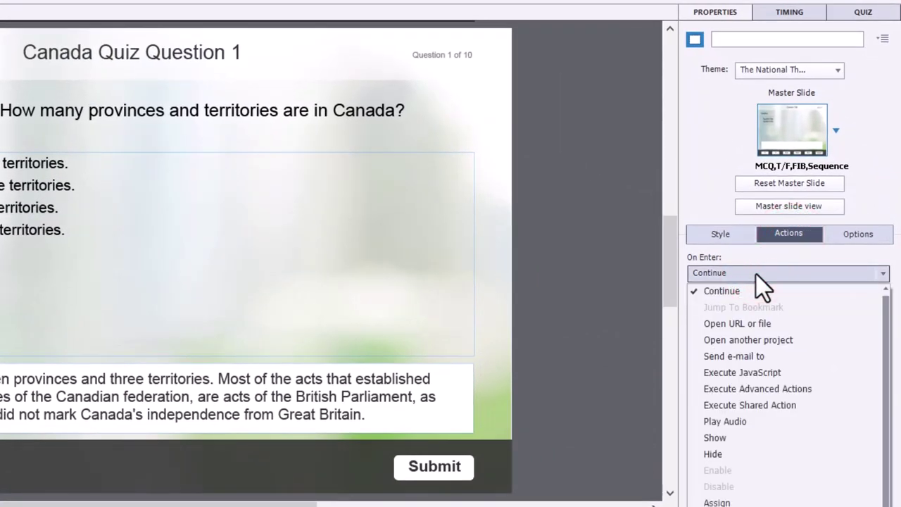
left_click(783, 407)
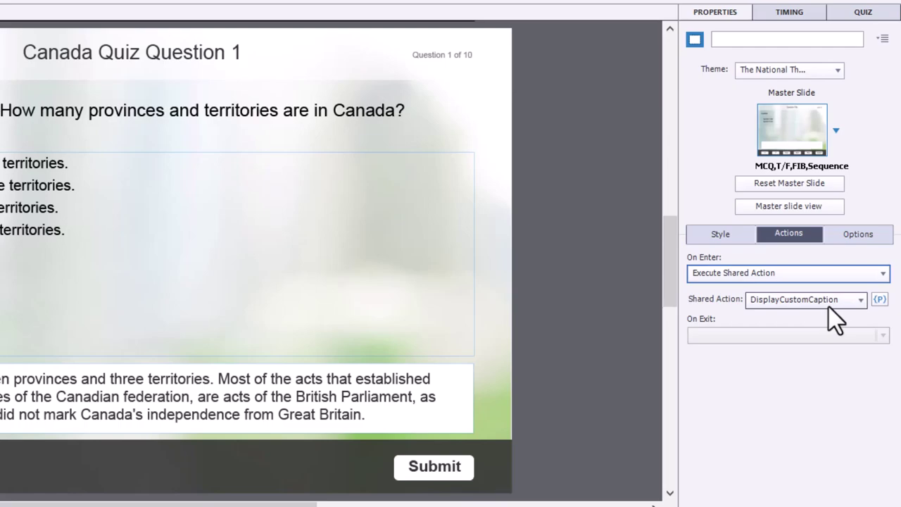
- Assign feedback01 as the caption parameter of slide 2's shared action and save the parameters
left_click(879, 300)
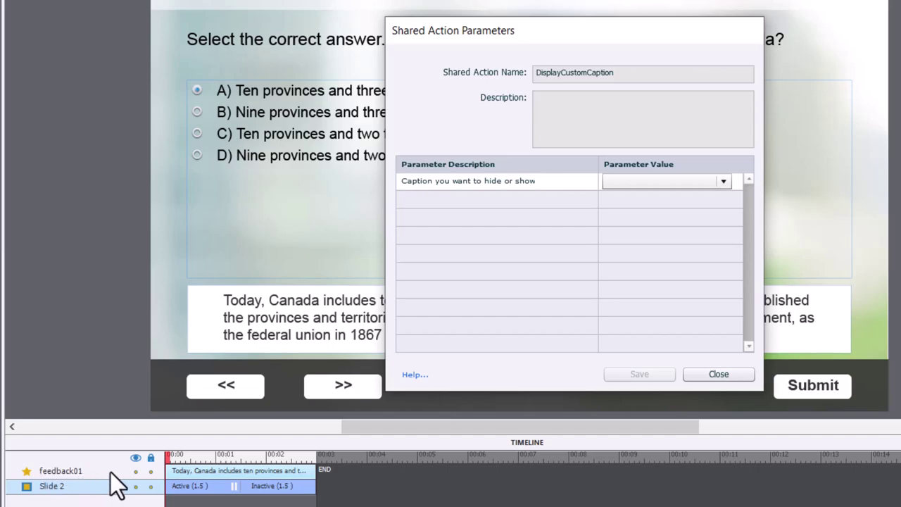
left_click(652, 185)
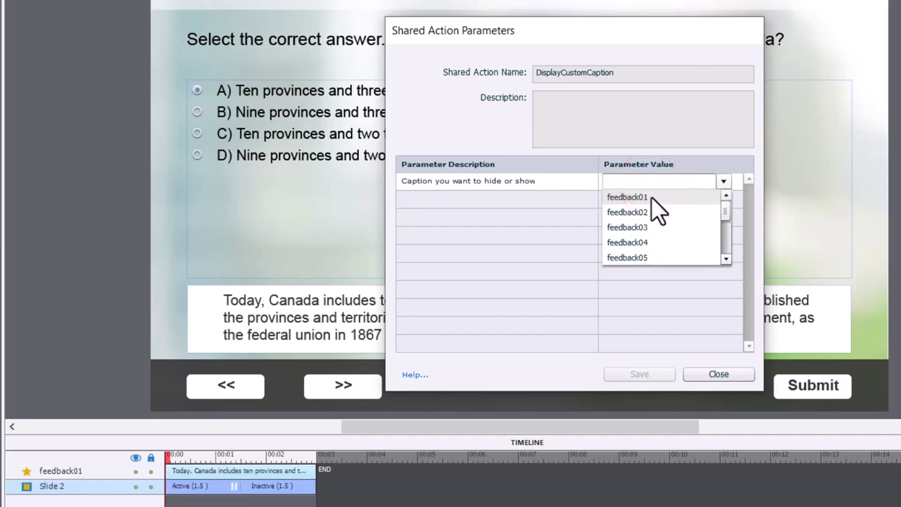
left_click(652, 198)
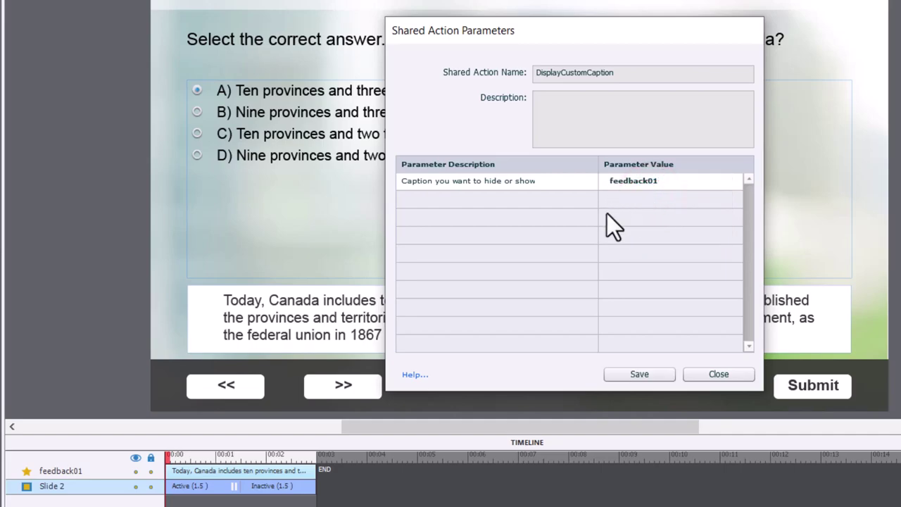
left_click(644, 375)
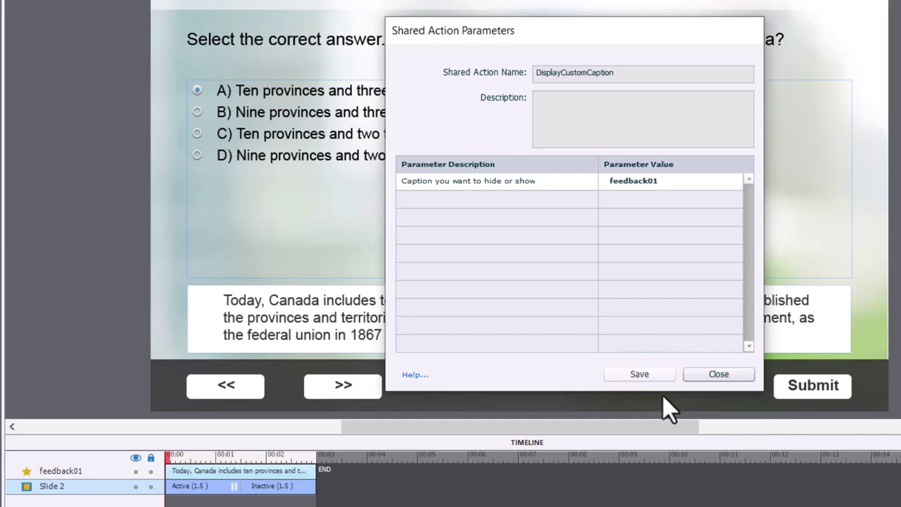
key("Escape")
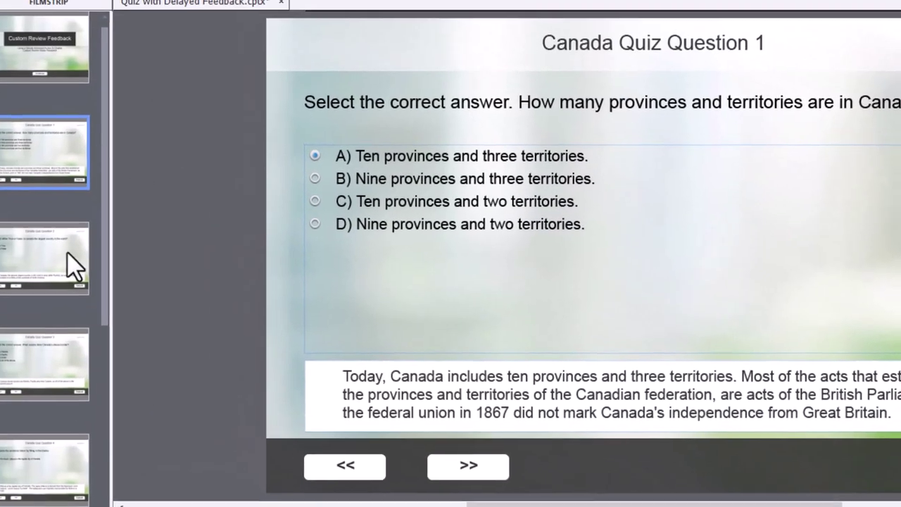
- Make slide 3, Canada Quiz Question 2, execute the shared action DisplayCustomCaption on enter with feedback02 as its caption parameter
left_click(76, 264)
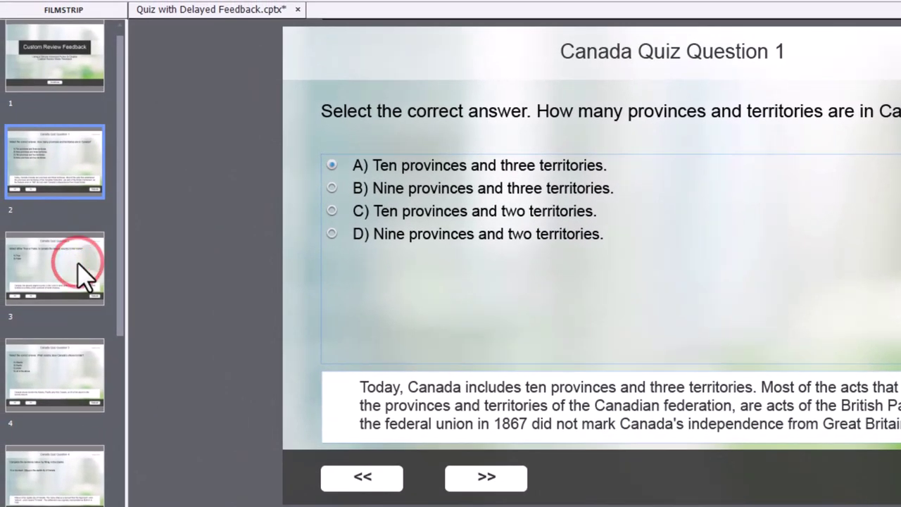
left_click(83, 275)
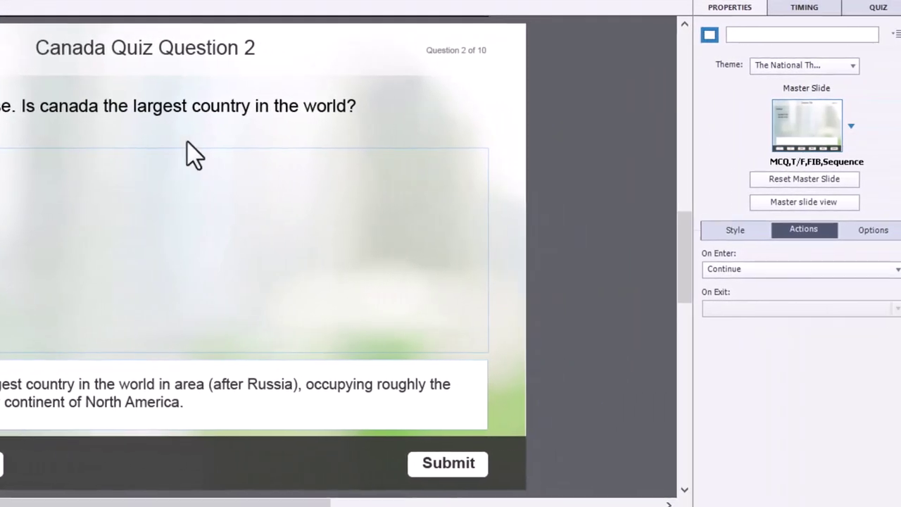
left_click(768, 268)
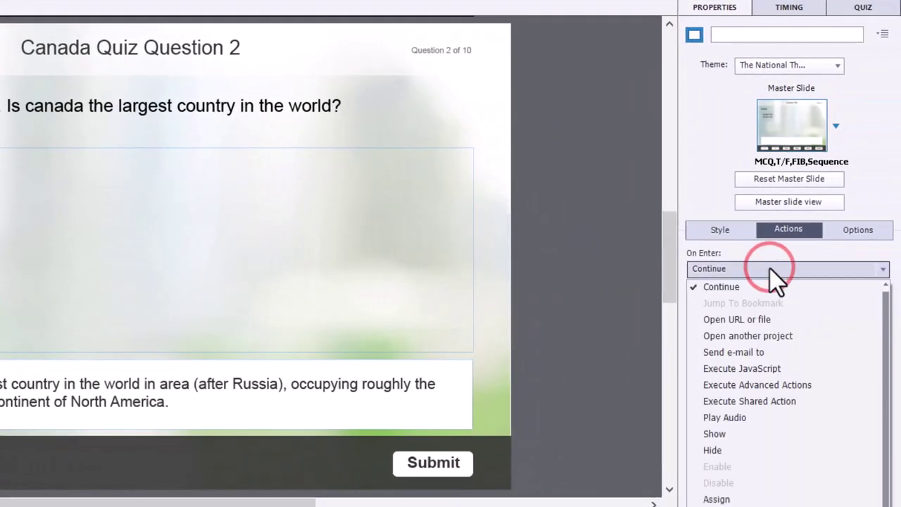
left_click(784, 406)
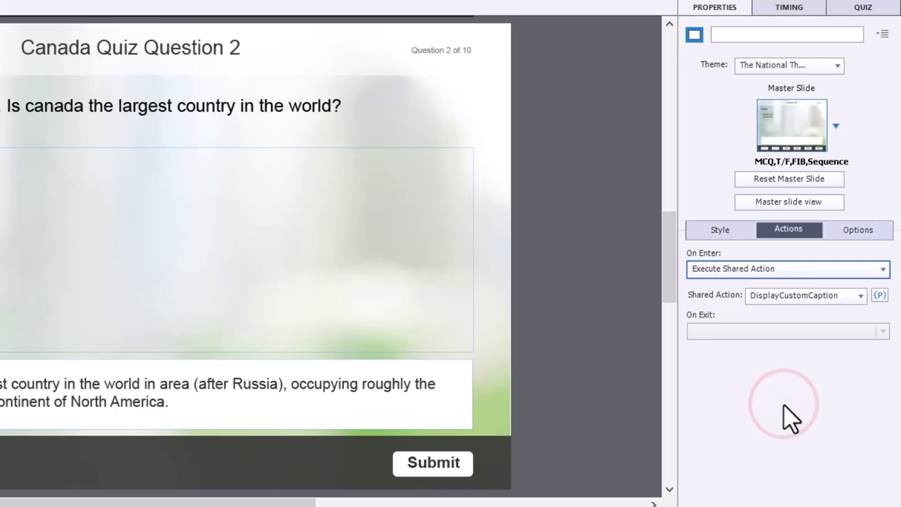
left_click(879, 295)
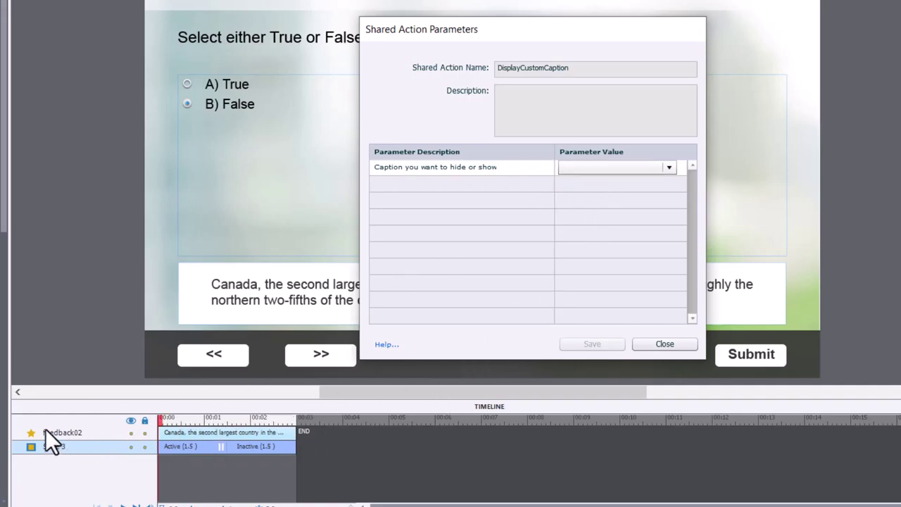
left_click(628, 166)
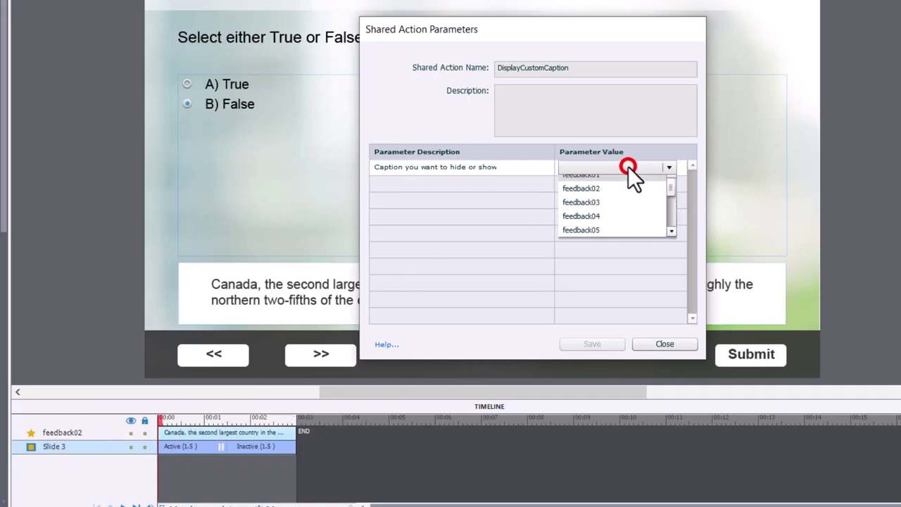
left_click(585, 200)
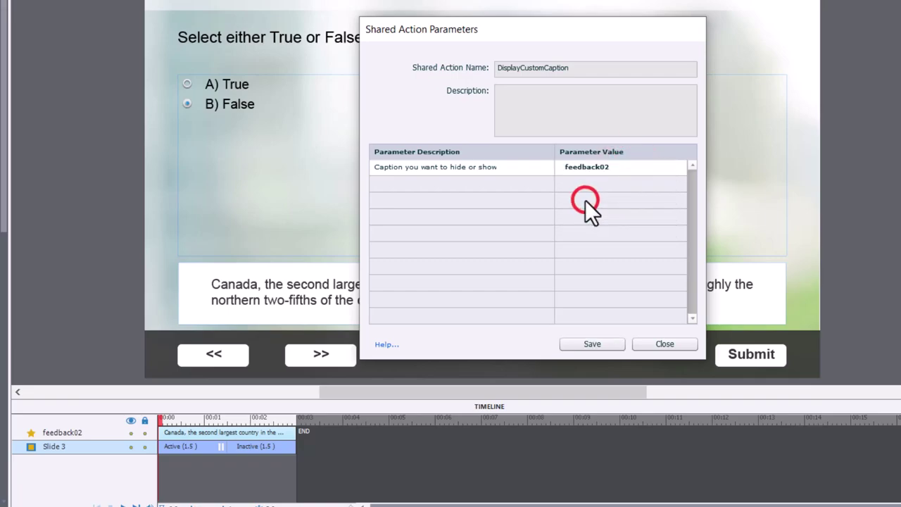
left_click(593, 343)
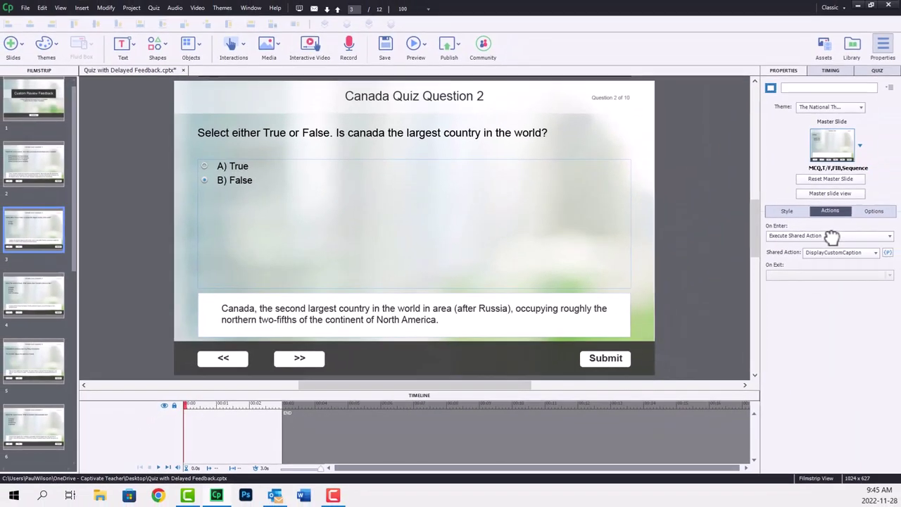
- Make slides 4 to 11 execute the shared action DisplayCustomCaption on enter, each with its own caption from feedback03 to feedback10
key("Down")
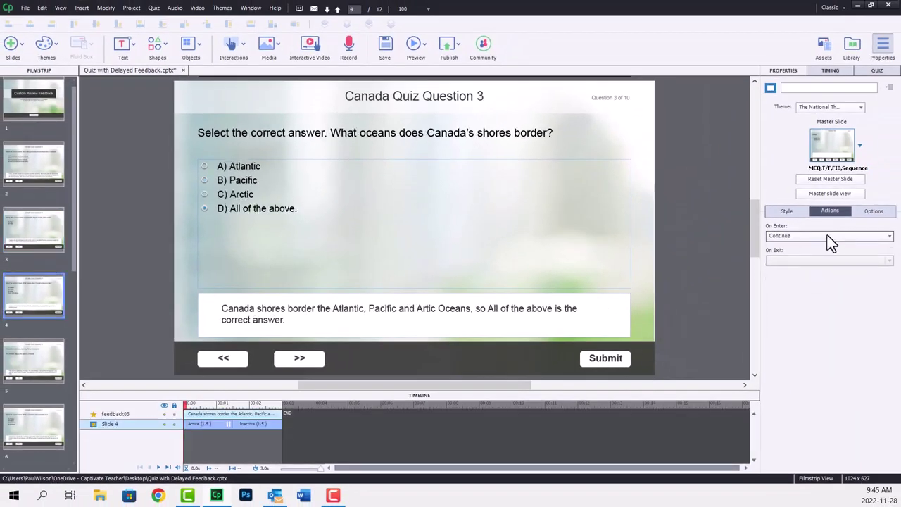
left_click(827, 235)
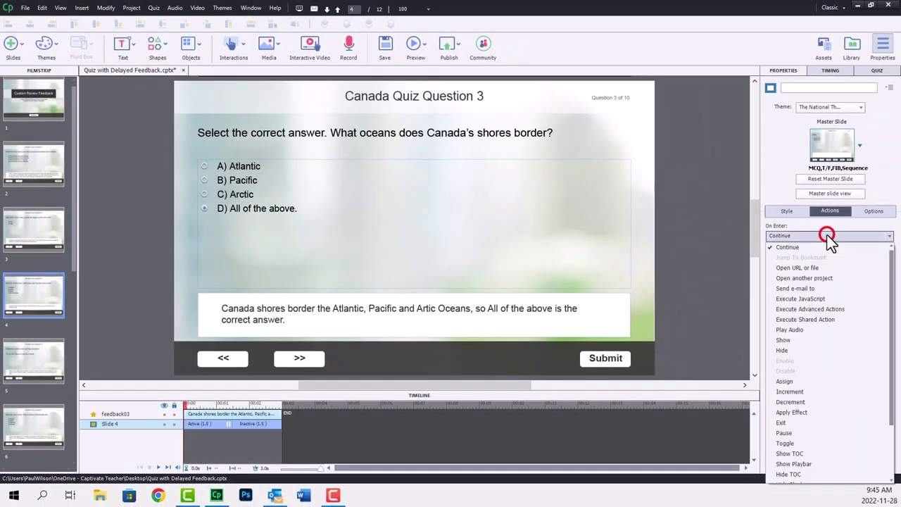
left_click(830, 320)
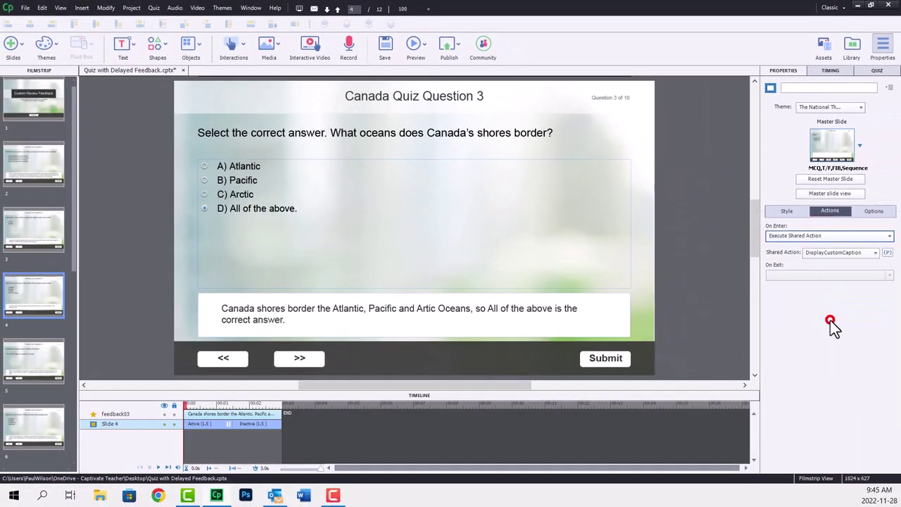
left_click(888, 252)
left_click(493, 351)
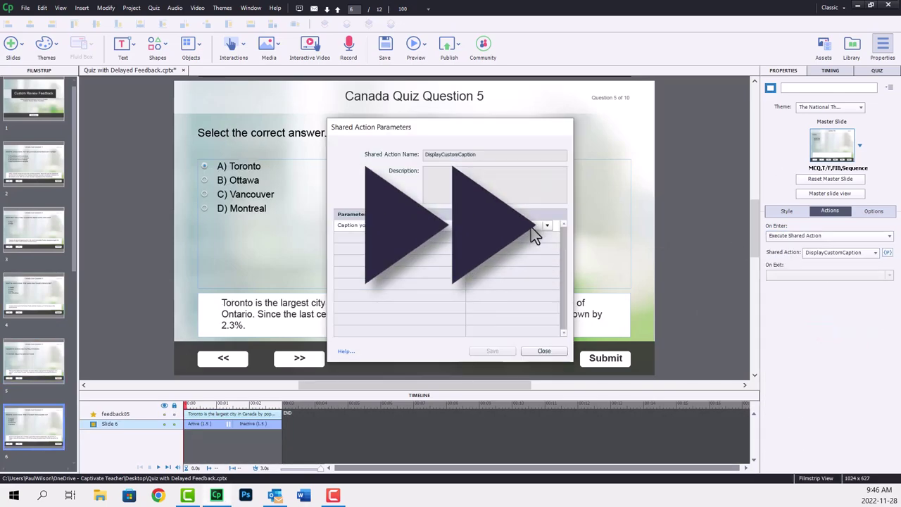
left_click(547, 224)
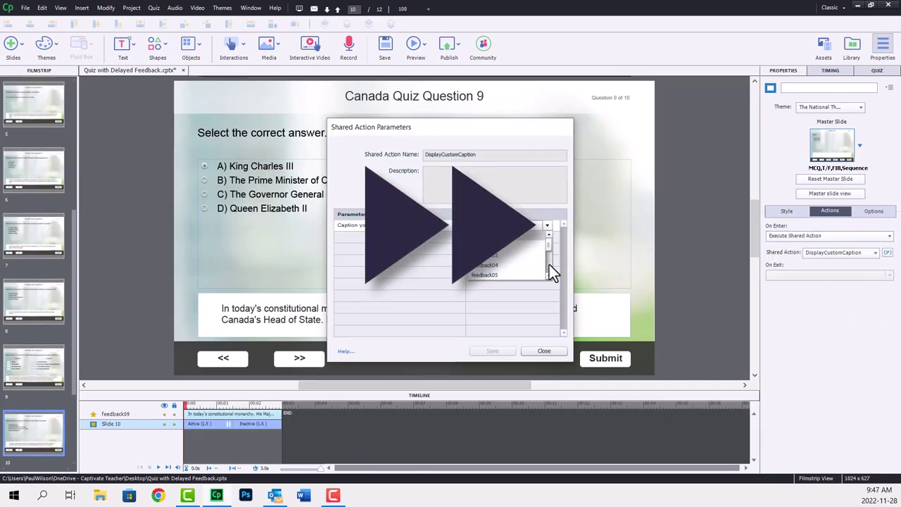
left_click(547, 272)
left_click(544, 350)
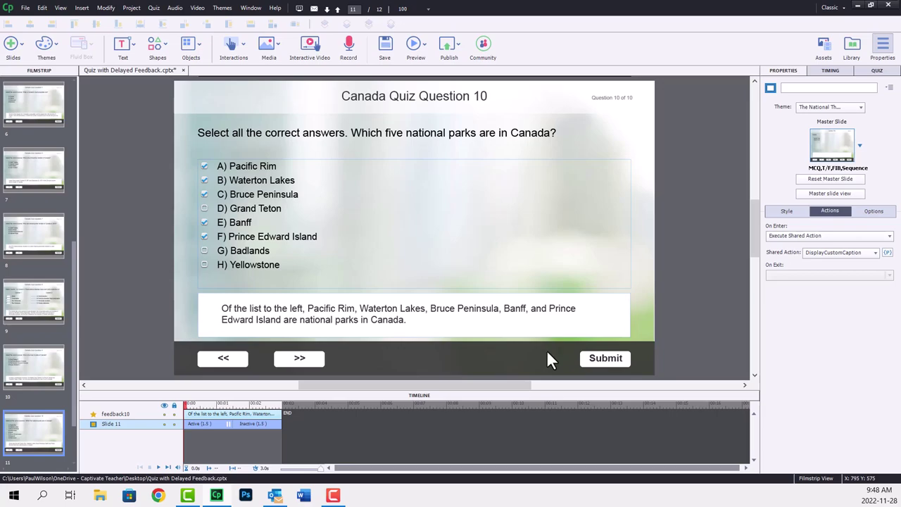
- Preview the quiz project as HTML5 in the browser to test the question slides
left_click(425, 44)
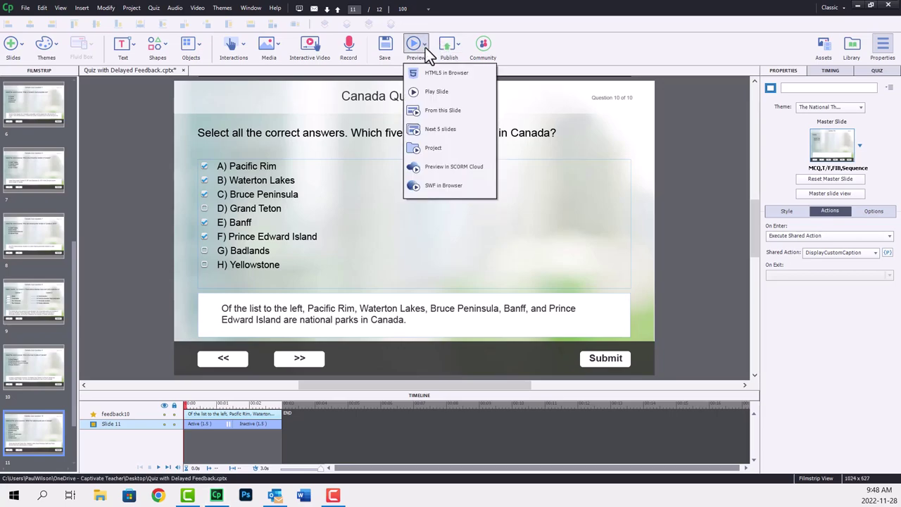
left_click(428, 73)
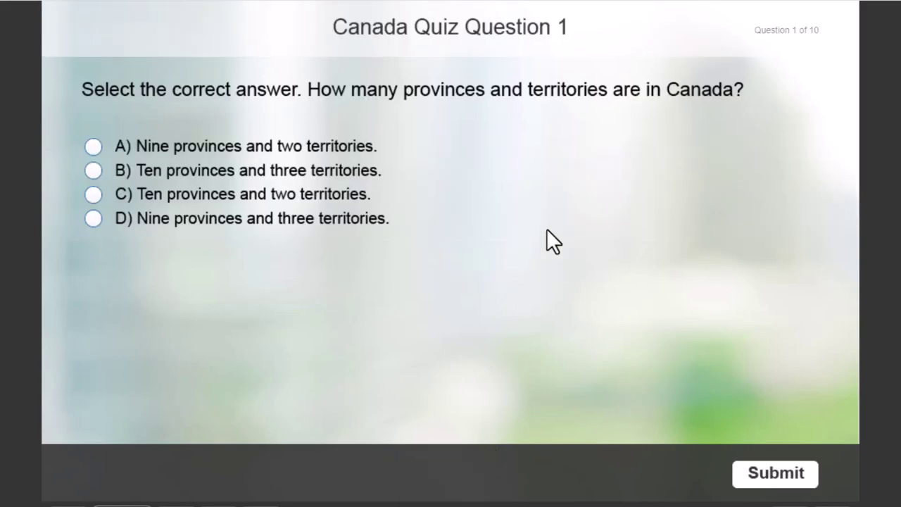
- Answer quiz question 1 with D, question 2 with B) False and question 3 with A) Atlantic, submitting each answer
left_click(286, 224)
left_click(788, 475)
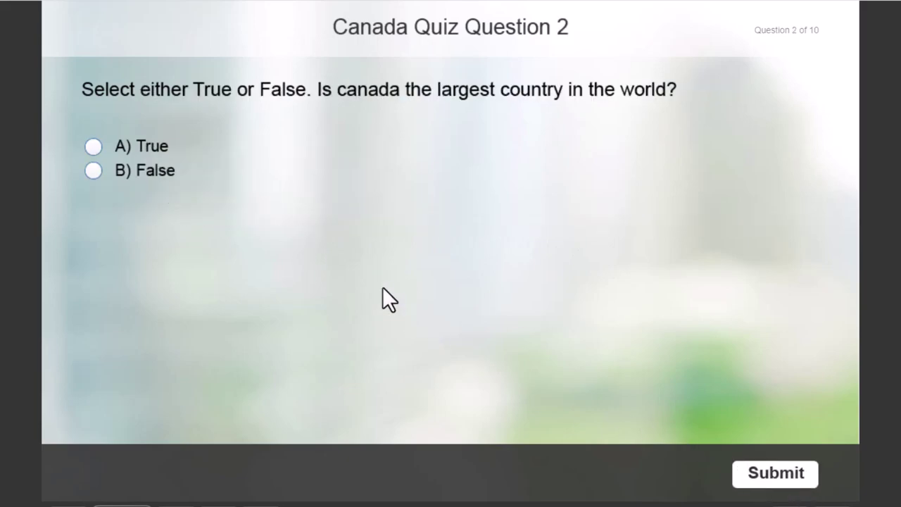
left_click(192, 171)
left_click(757, 473)
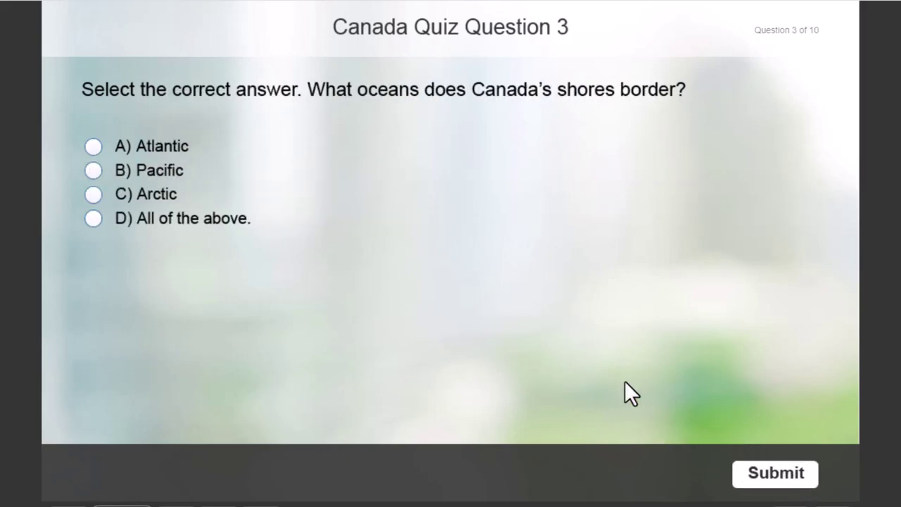
left_click(293, 151)
left_click(798, 476)
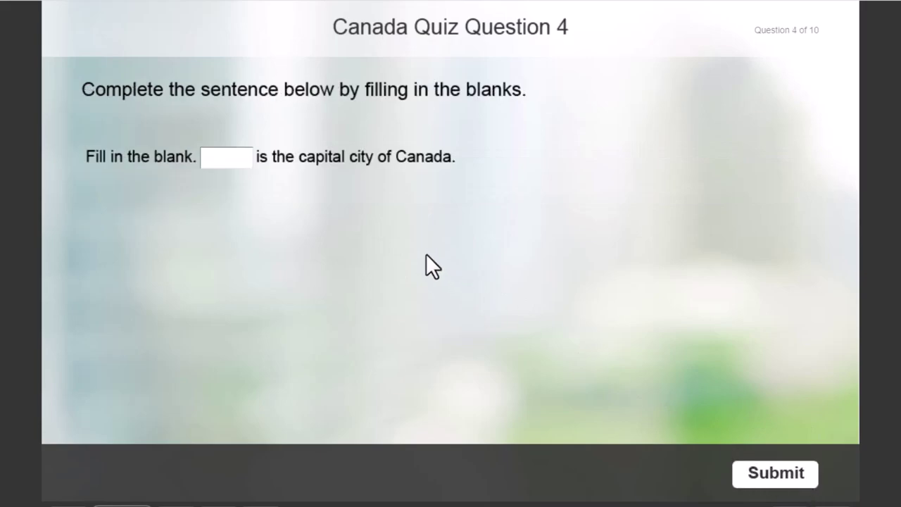
- Fill the blank in question 4 with sdsds and submit it, then choose and submit an answer to question 5
left_click(232, 158)
type("wdsds")
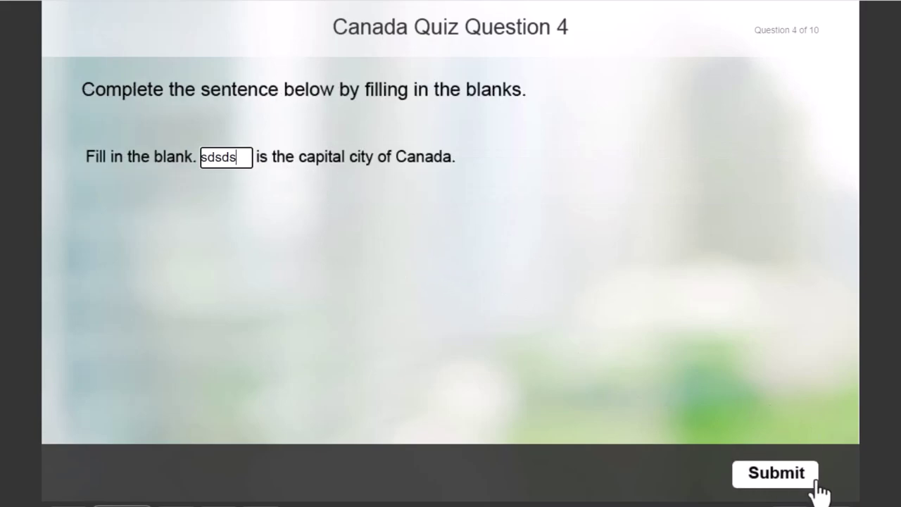
left_click(810, 470)
left_click(243, 174)
left_click(750, 475)
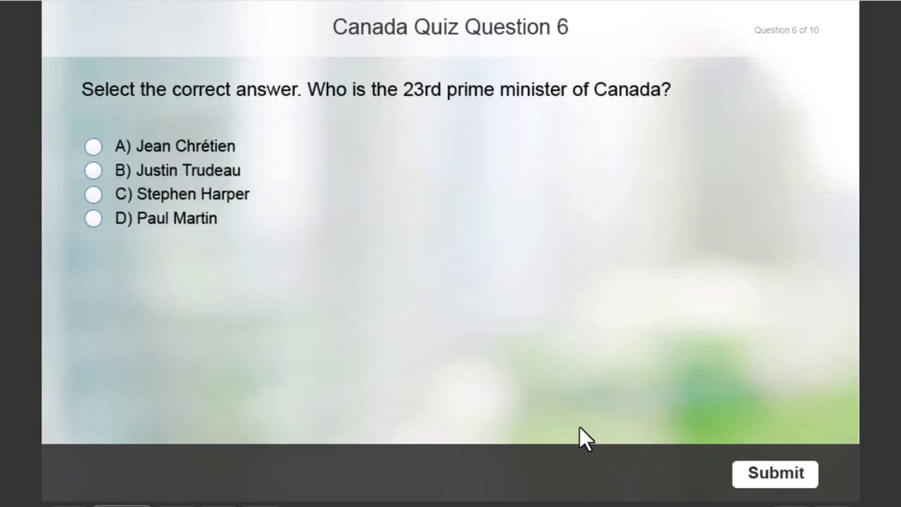
- Choose and submit one answer each for the two prime minister questions, 6 and 7
left_click(205, 181)
left_click(766, 475)
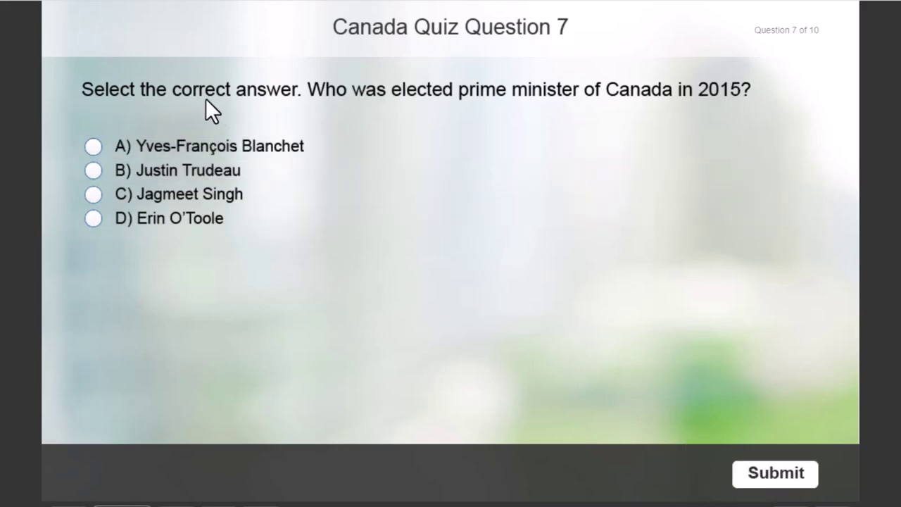
left_click(220, 159)
left_click(738, 473)
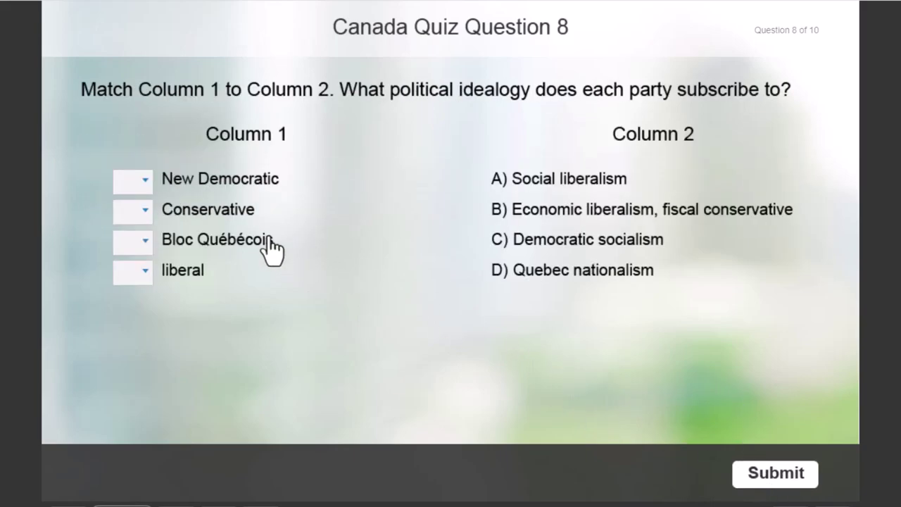
- Match the four parties in question 8 straight across, New Democratic to A through liberal to D, and submit
left_click_drag(218, 185, 475, 191)
left_click_drag(224, 215, 549, 227)
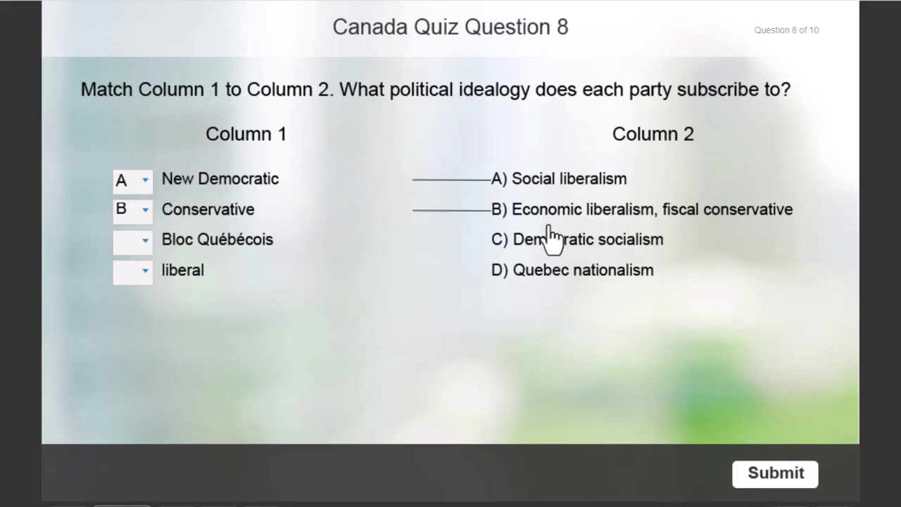
left_click_drag(259, 245, 543, 247)
left_click_drag(169, 276, 508, 278)
left_click(765, 475)
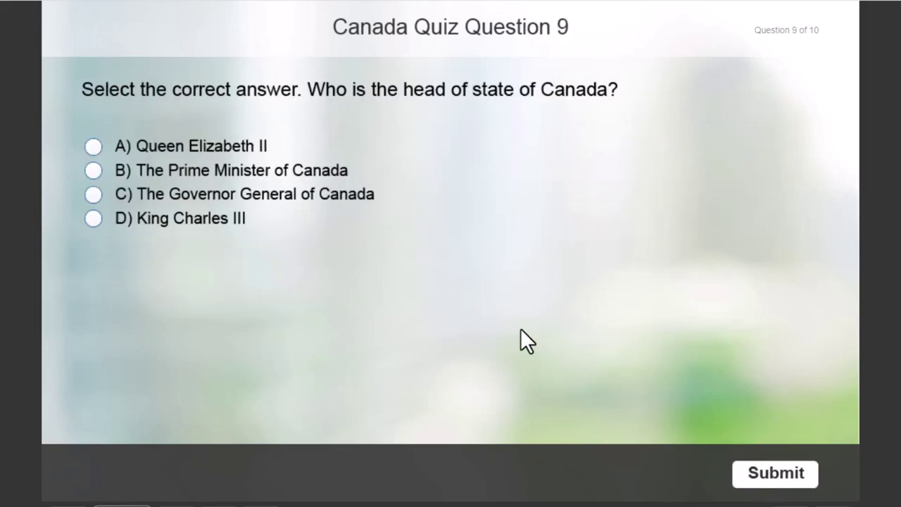
- Submit an answer to the head of state question, and submit question 10 with only E) Pacific Rim selected
left_click(268, 207)
left_click(789, 480)
left_click(268, 245)
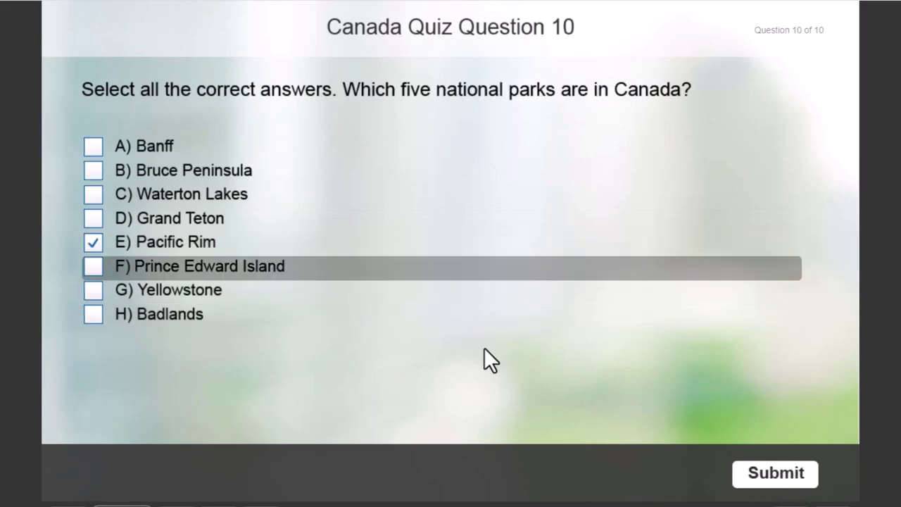
left_click(772, 482)
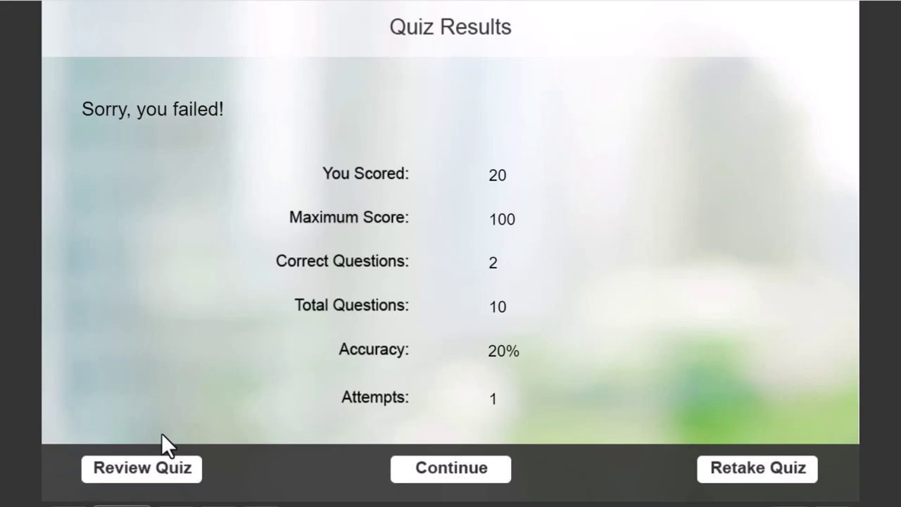
- Review the completed quiz and go through the questions up to question 4 to check their custom feedback captions
left_click(159, 472)
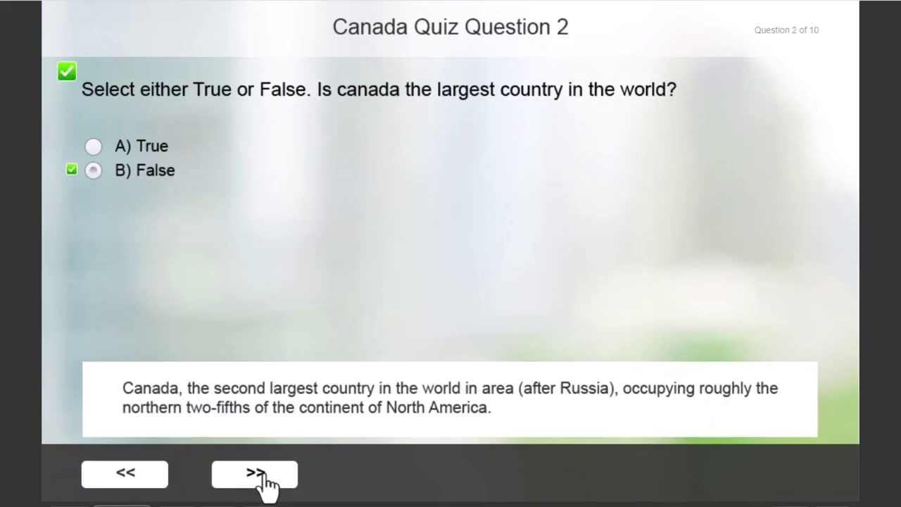
left_click(262, 474)
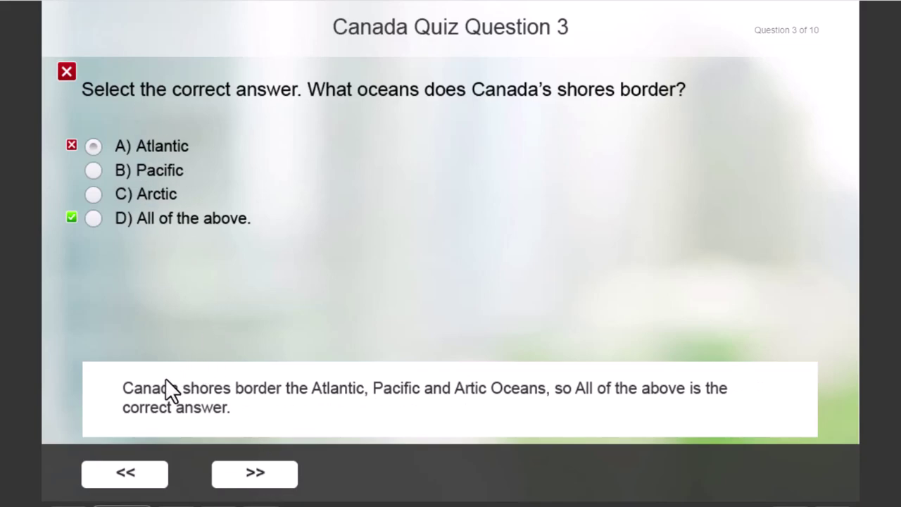
left_click(280, 474)
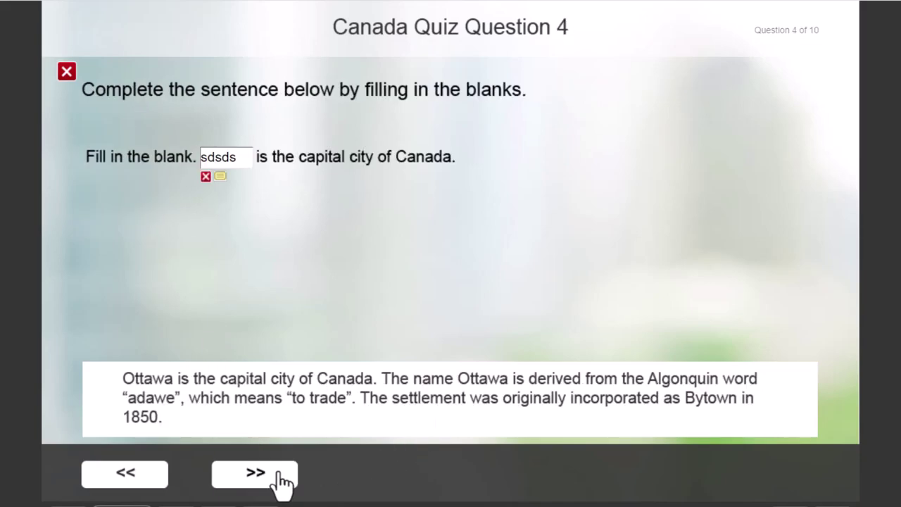